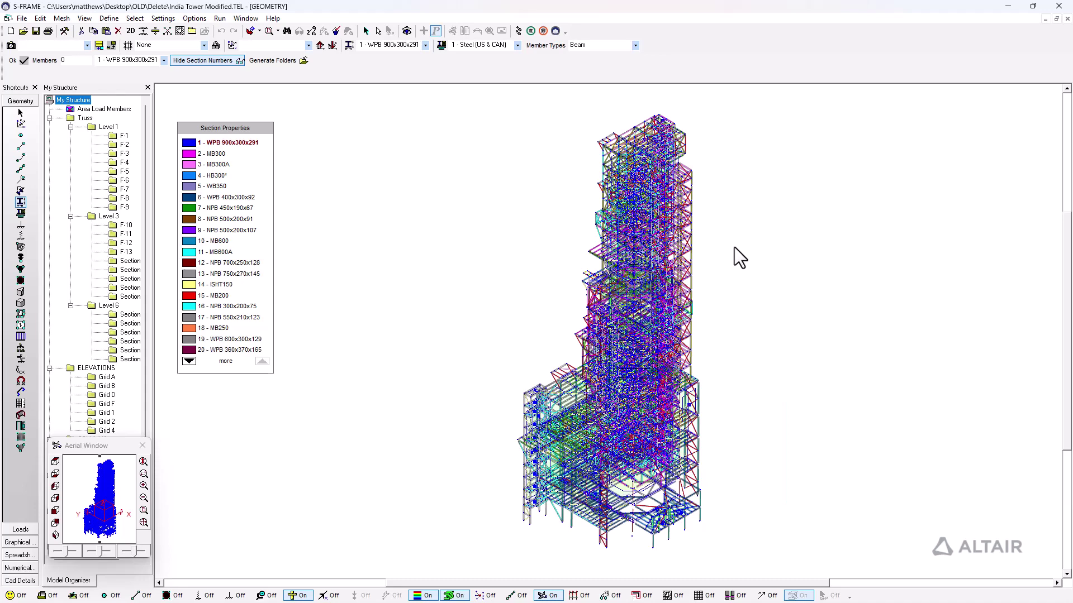
Step: Launch S-STEEL with India Tower Modified.TEL in IS 800 2007 Code Check Input mode
left_click(531, 31)
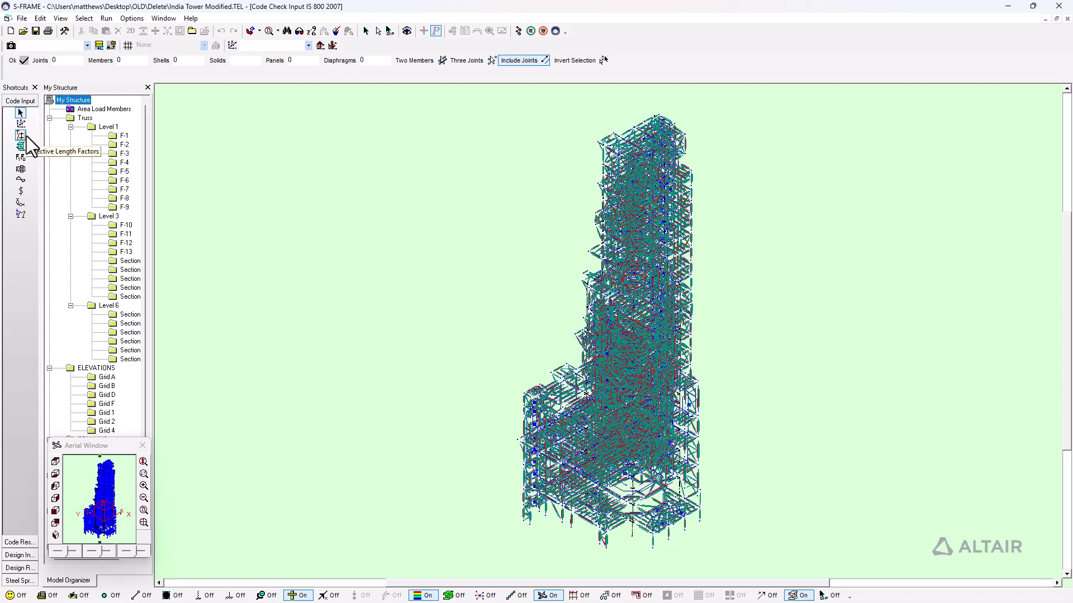
left_click(136, 21)
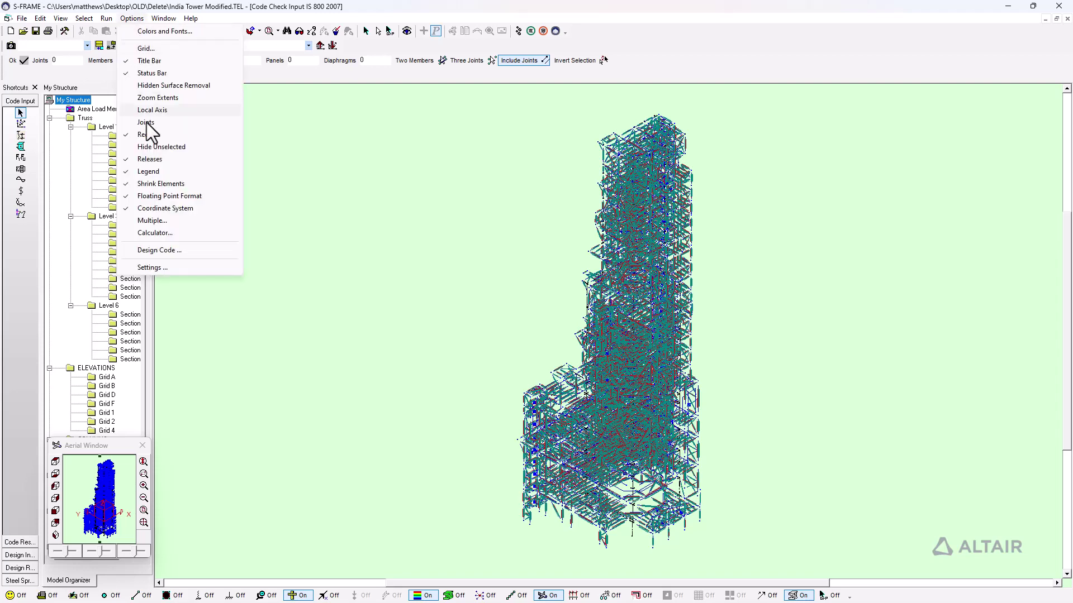
left_click(183, 249)
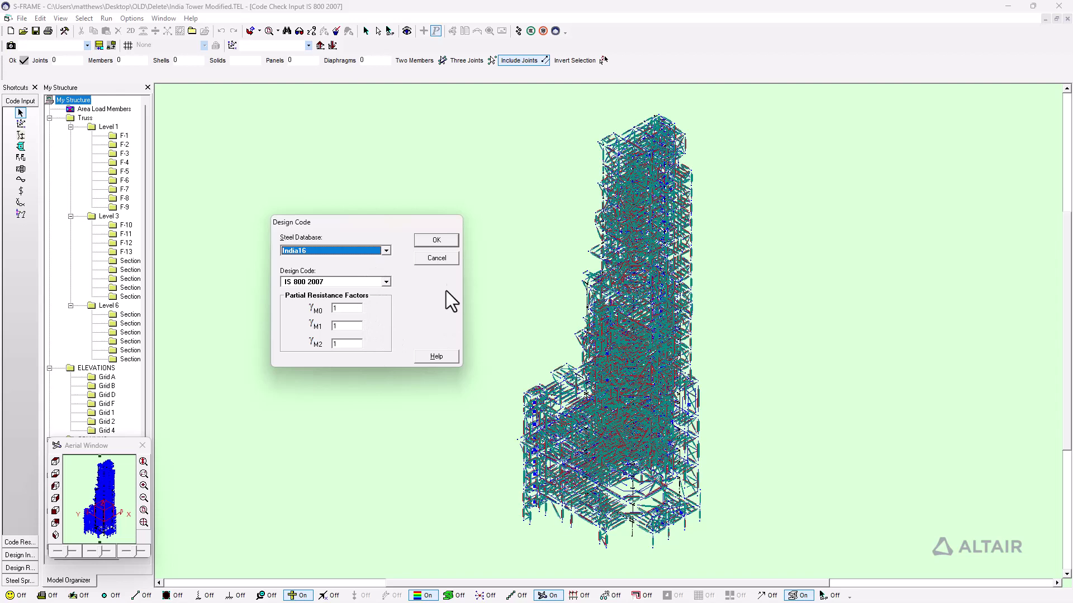
left_click(457, 258)
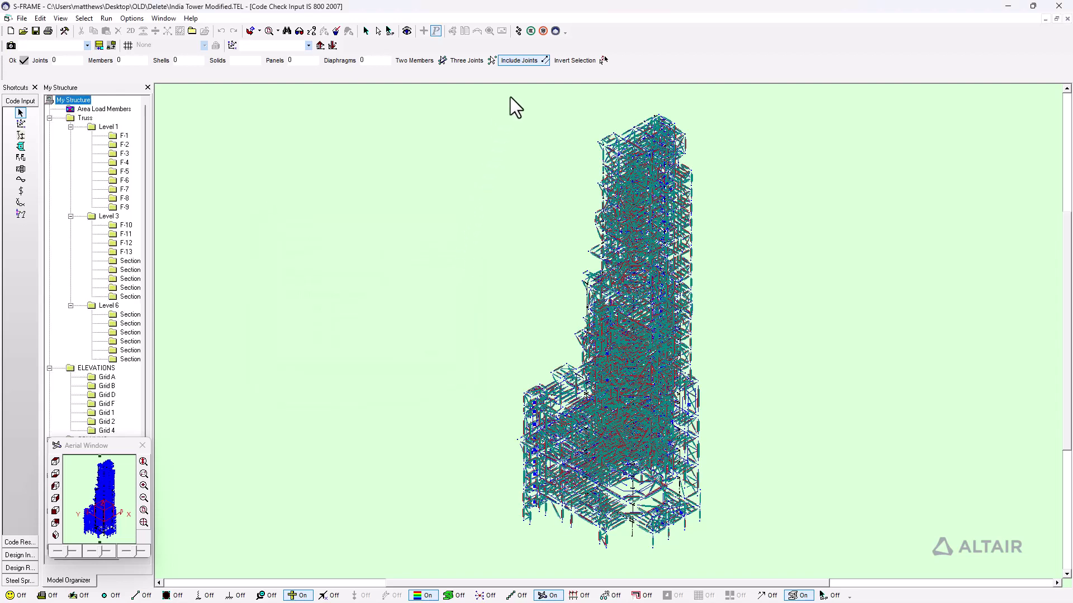
Step: Run the code check for Load Cases 1–6, DL1_SW through DL6_Piping
left_click(519, 34)
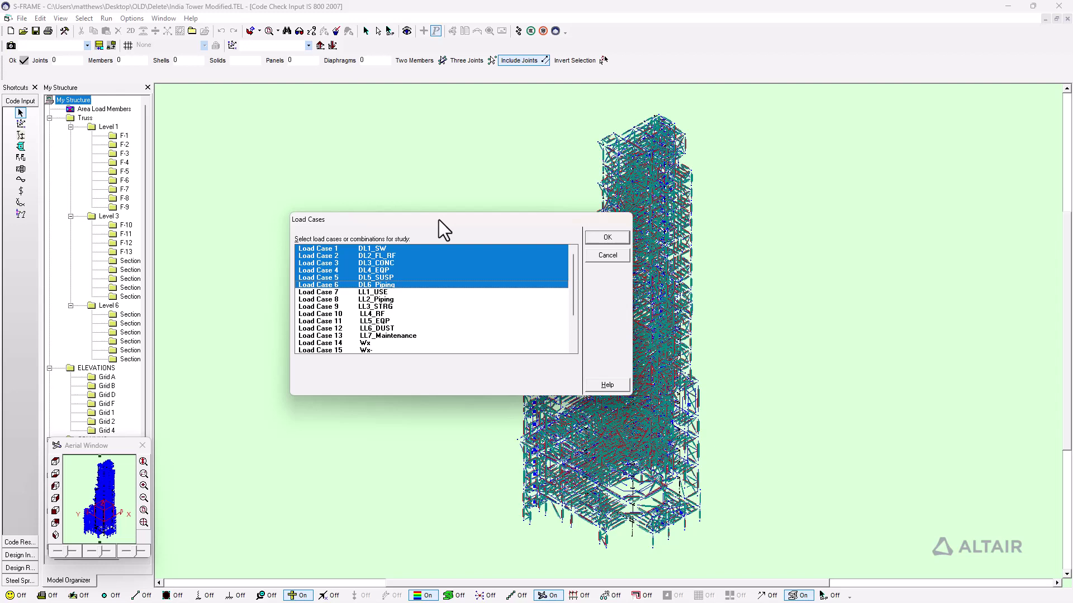
left_click(607, 237)
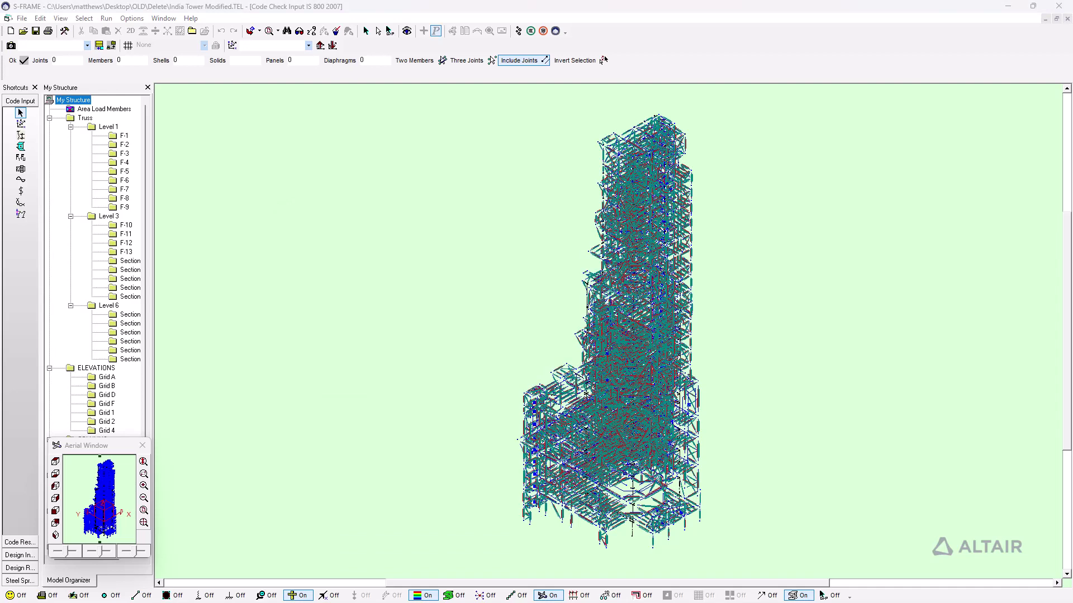
Step: Move the Code Checking progress window aside while the utilization results are computed
left_click_drag(836, 327, 467, 292)
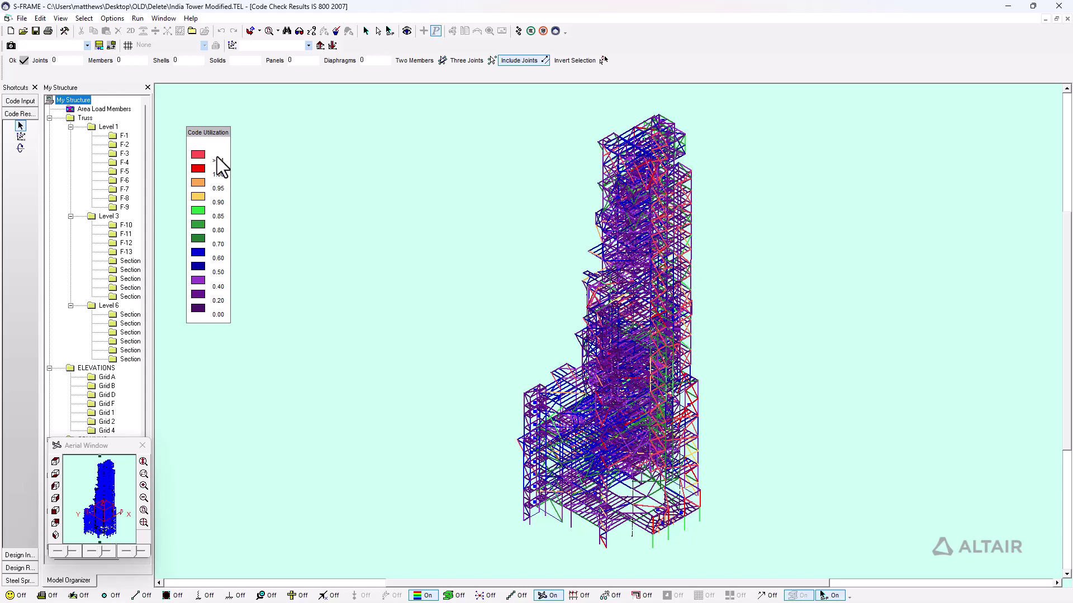
left_click(65, 20)
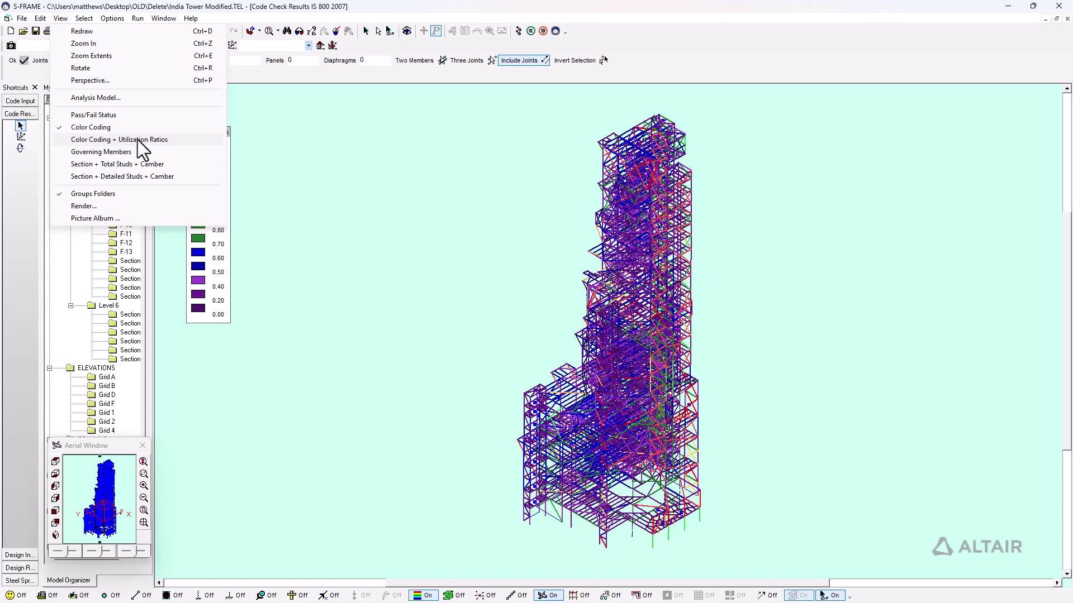
left_click(62, 15)
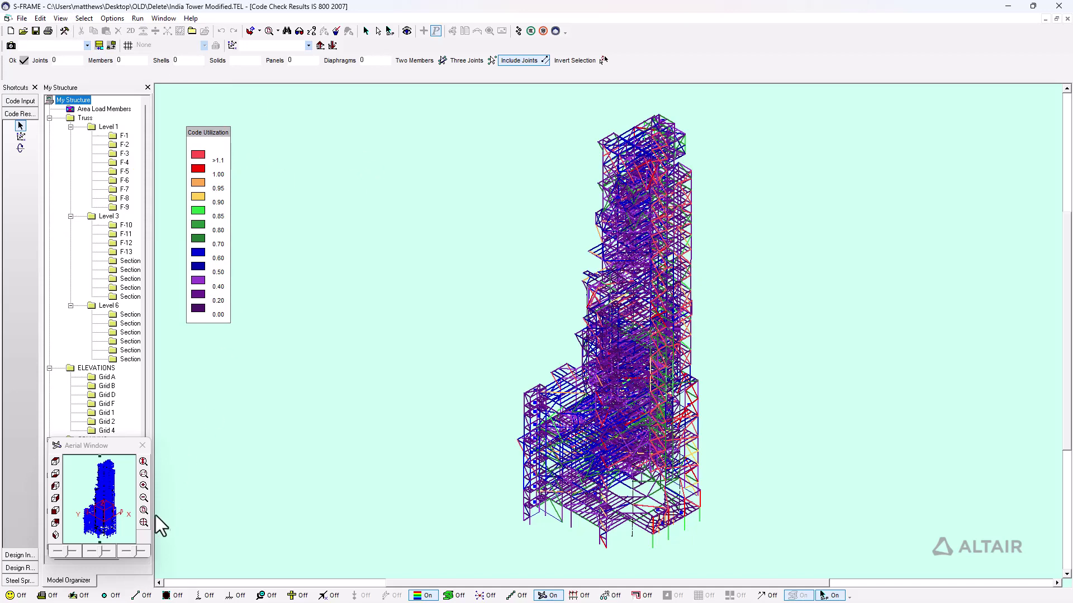
left_click(144, 473)
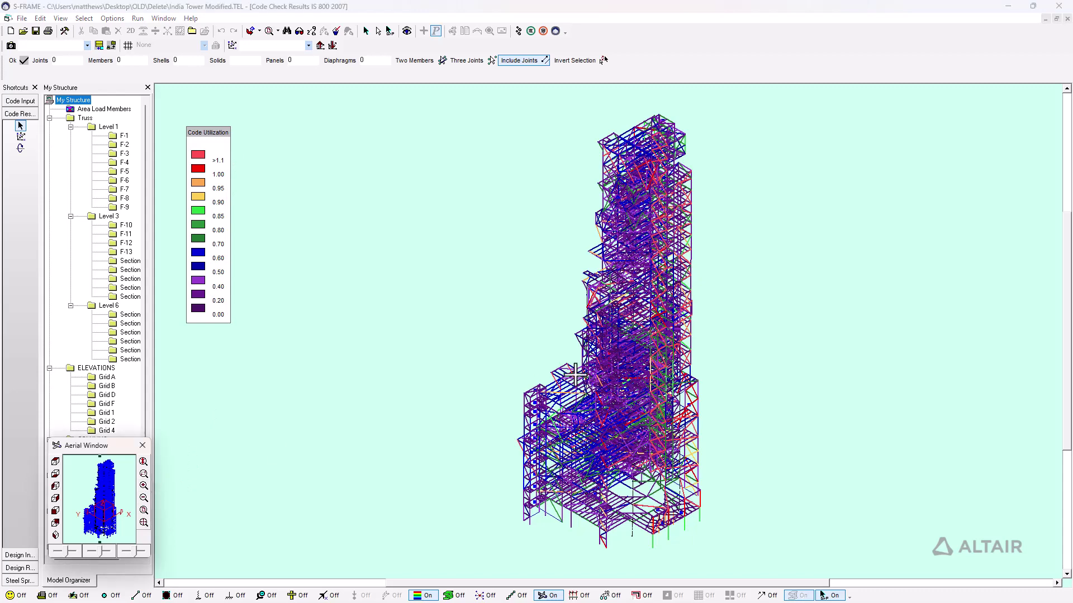
Step: Zoom into the lower tower and open Code Details for a red diagonal brace
left_click_drag(543, 359, 589, 391)
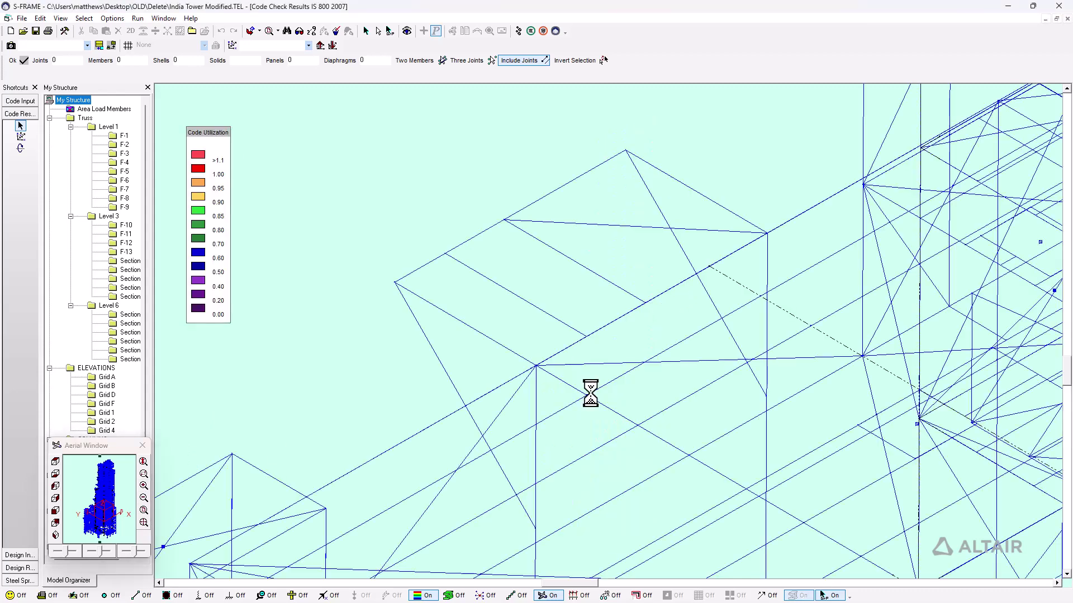
right_click(431, 348)
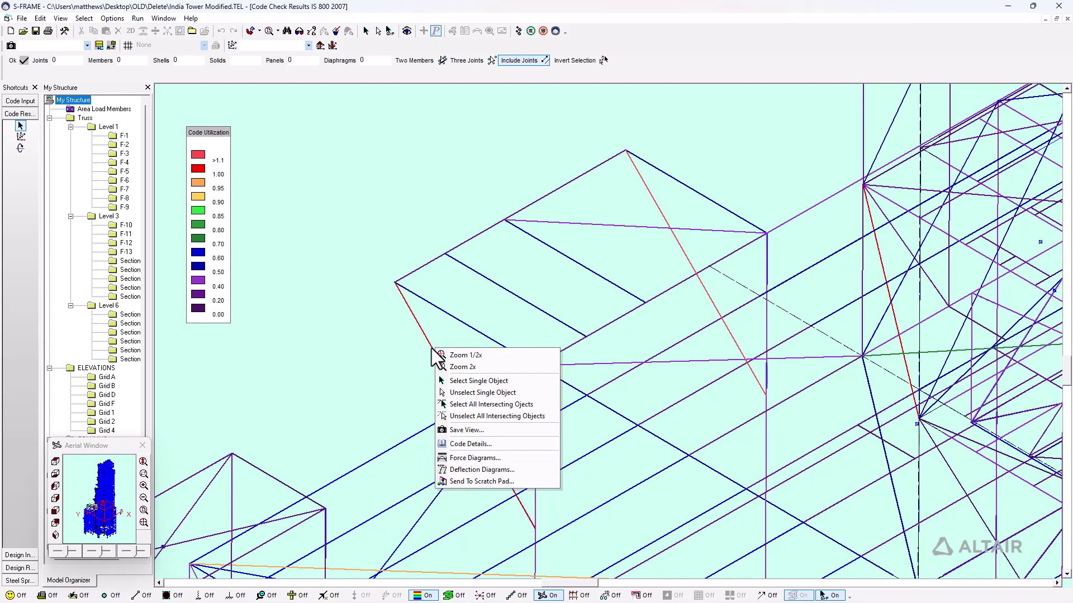
left_click(474, 444)
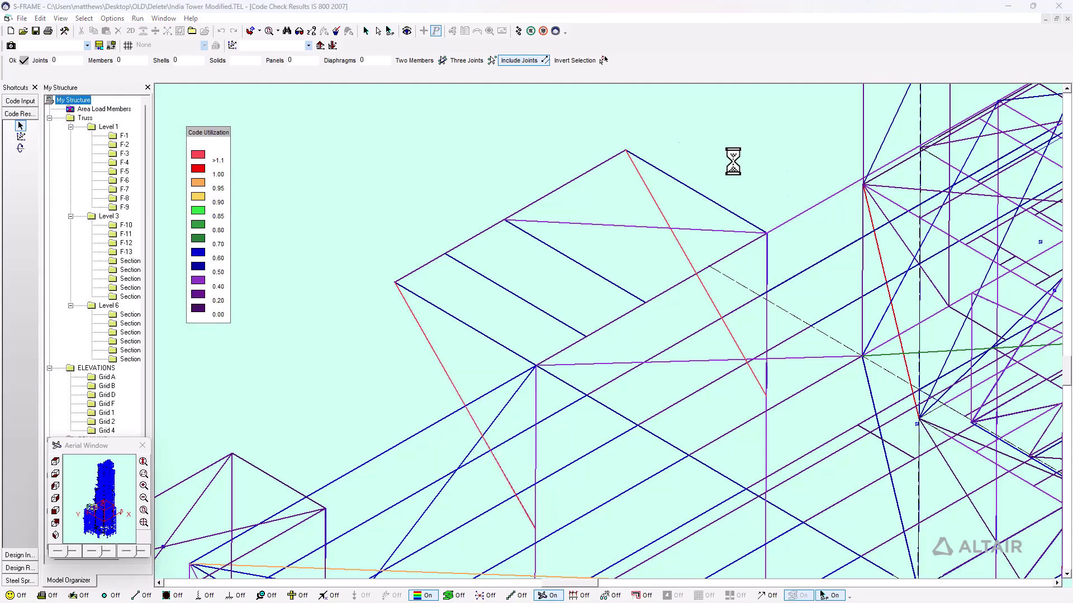
Step: Read member 14901's full-screen report, MB200 failing slenderness at 1.378, then close it
left_click_drag(642, 112, 572, 1)
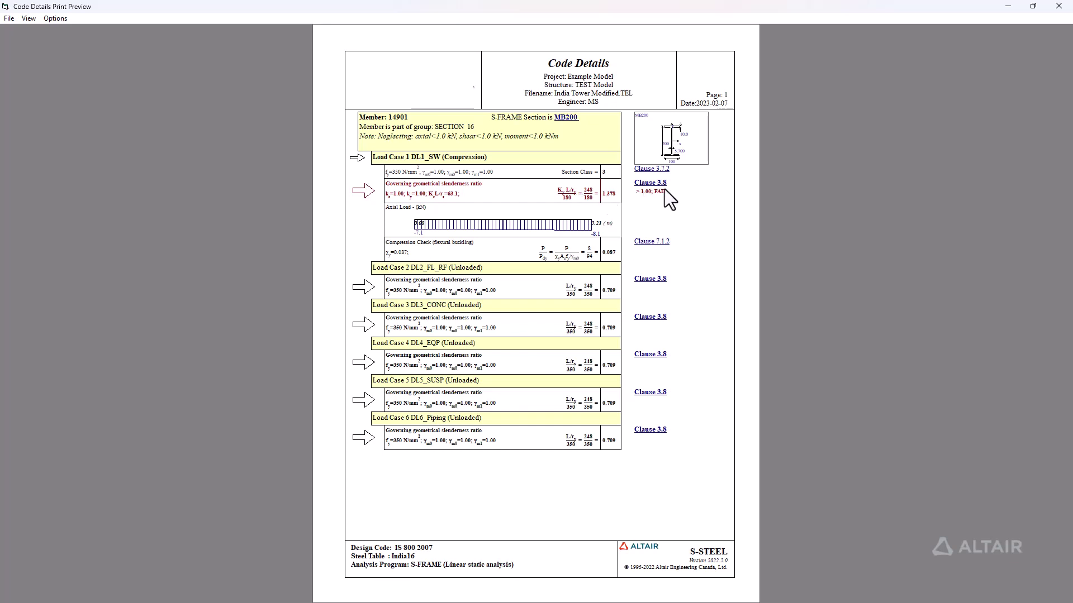
left_click(1058, 6)
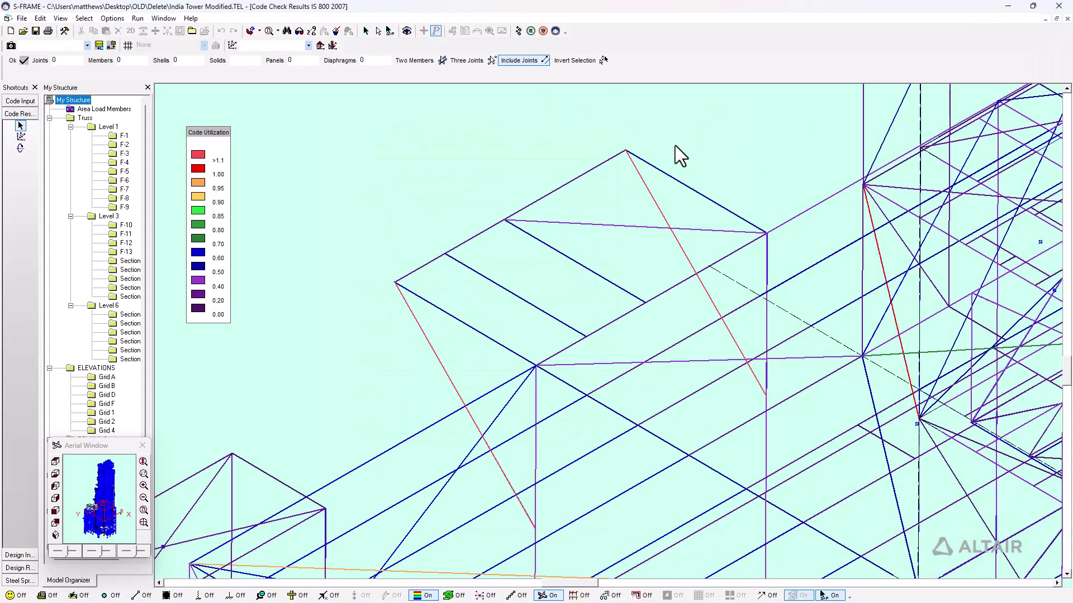
Step: Print key results for selected members: governing summaries, code details, load cases and quantities
left_click(144, 510)
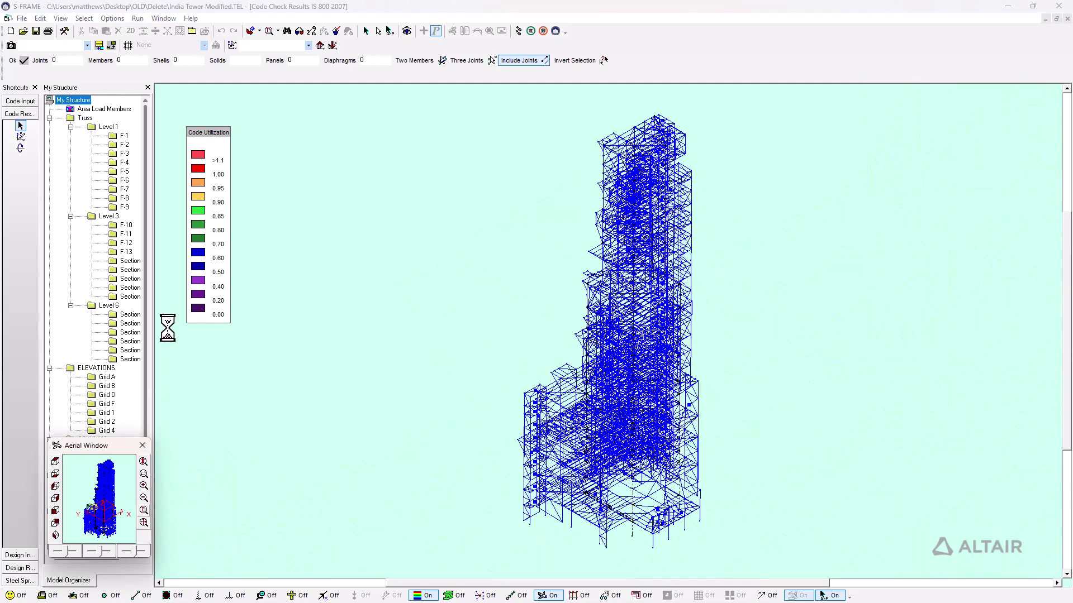
left_click(22, 18)
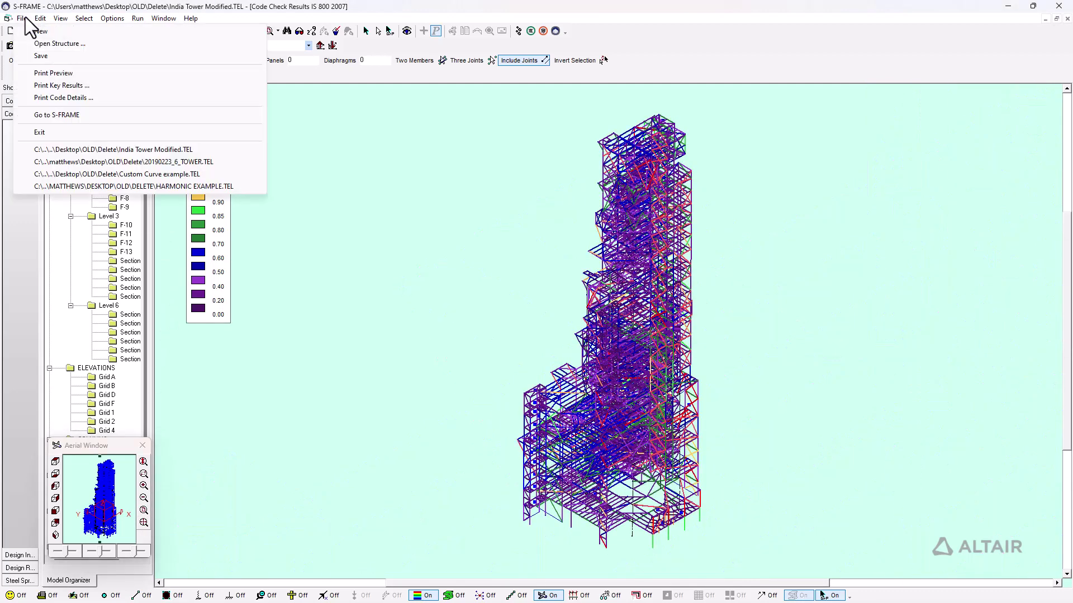
left_click(73, 86)
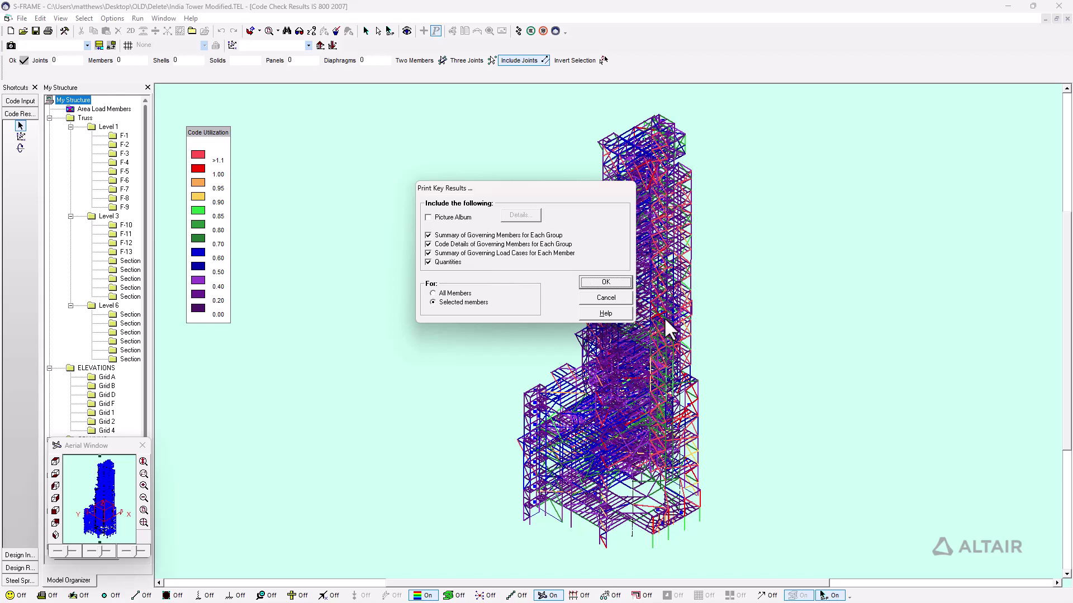
key("Return")
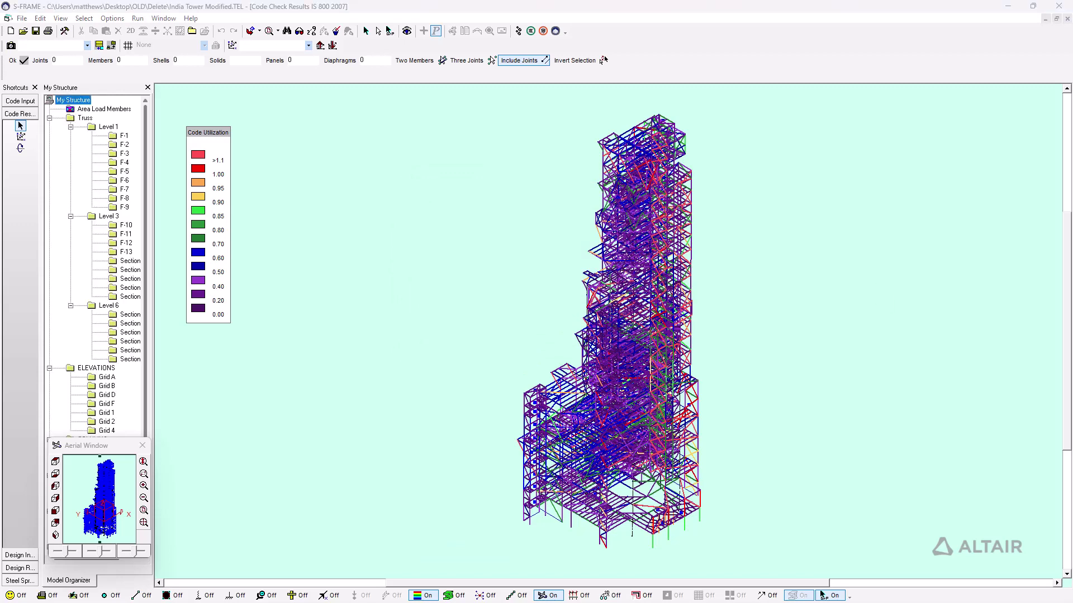
Step: Maximize the Key Code Check Results preview and scroll to page 3 for members 633 and 683
left_click_drag(805, 190, 553, 1)
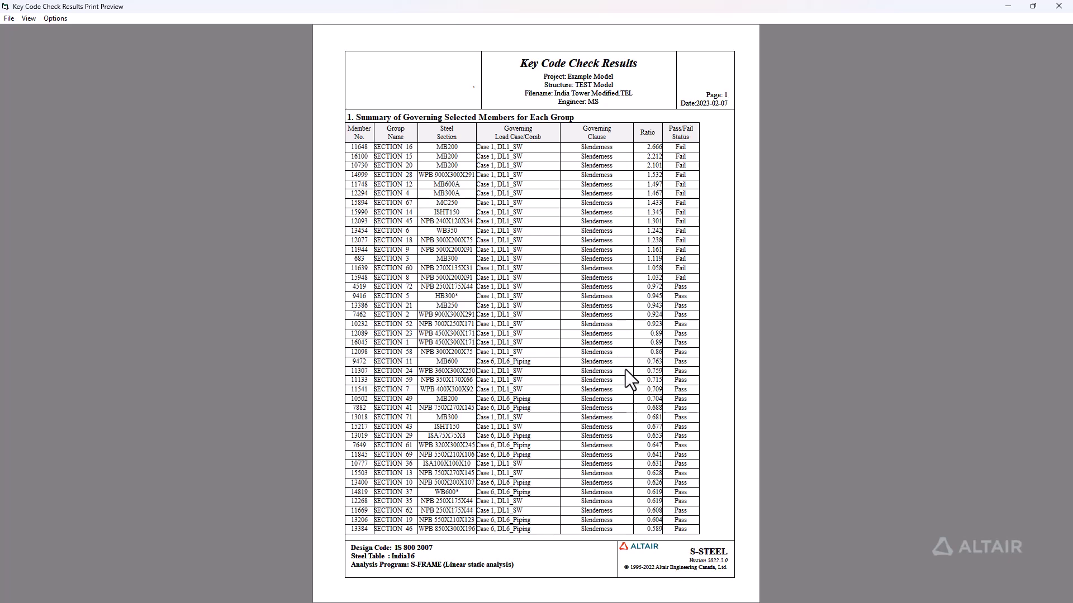
scroll(625, 369, "down", 1)
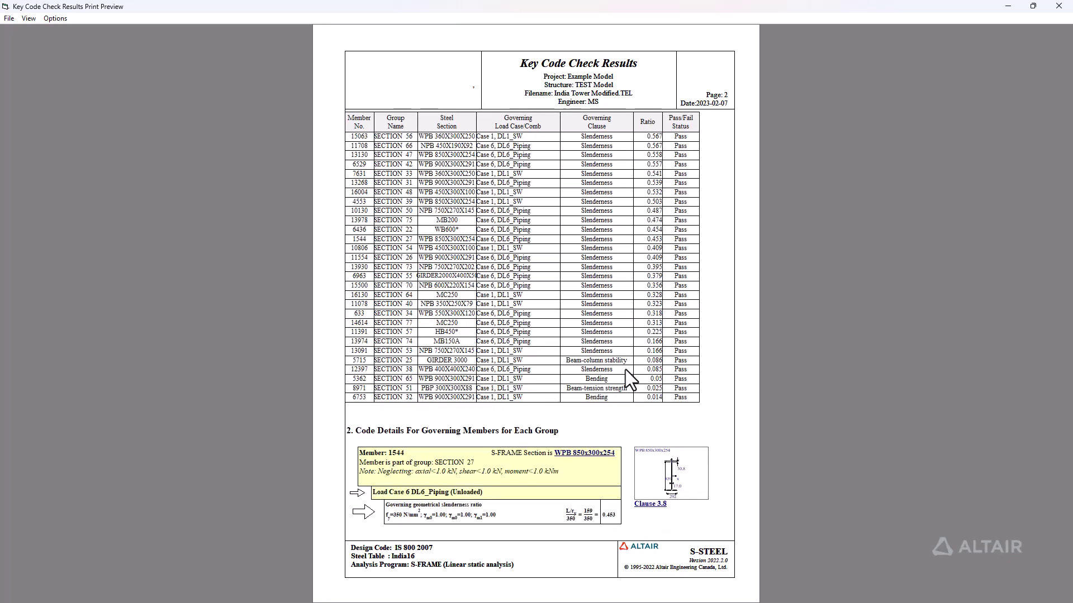
scroll(625, 370, "down", 1)
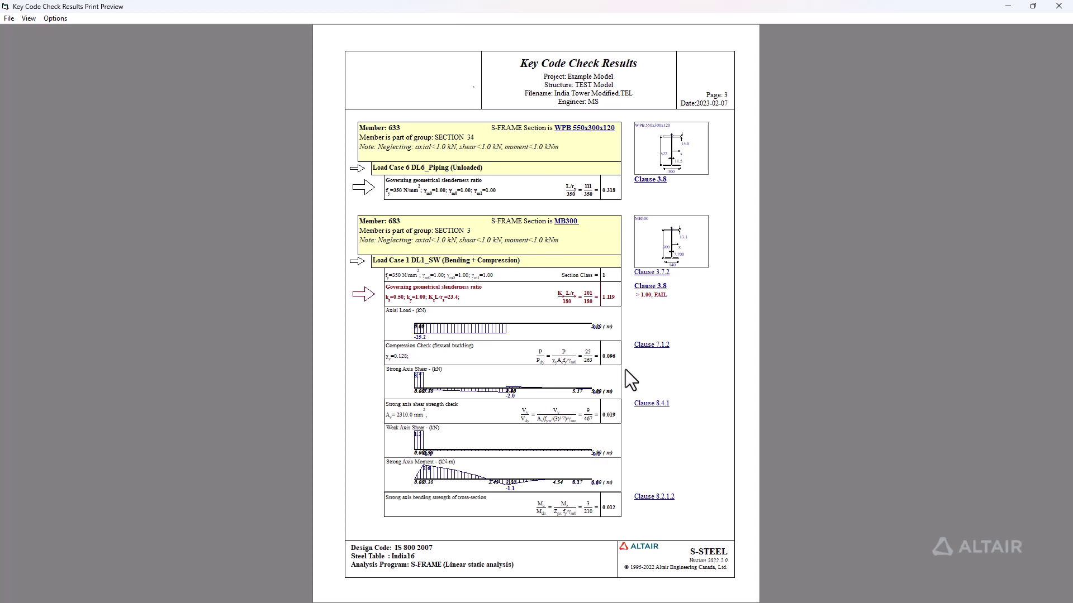
Step: Check the summary of quantities and Totals on pages 160–161, then close the preview
key("End")
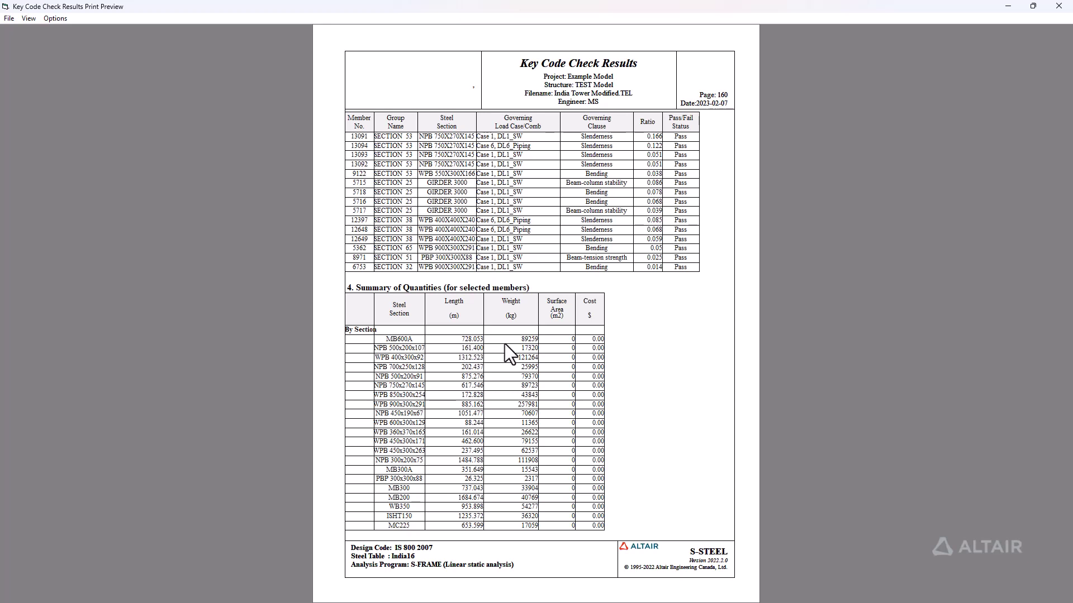
scroll(504, 343, "down", 1)
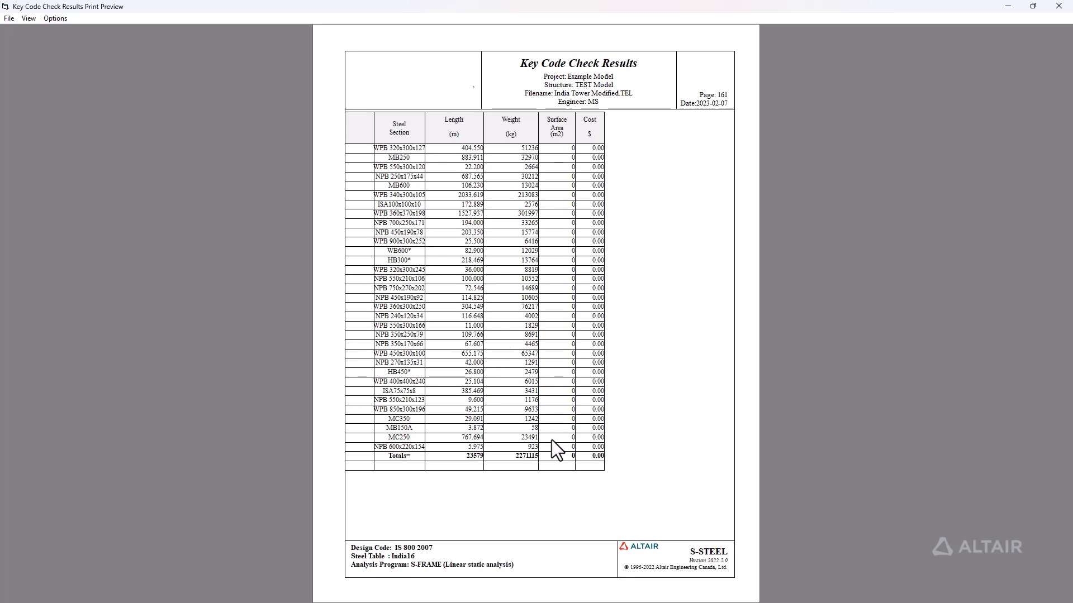
left_click(1060, 6)
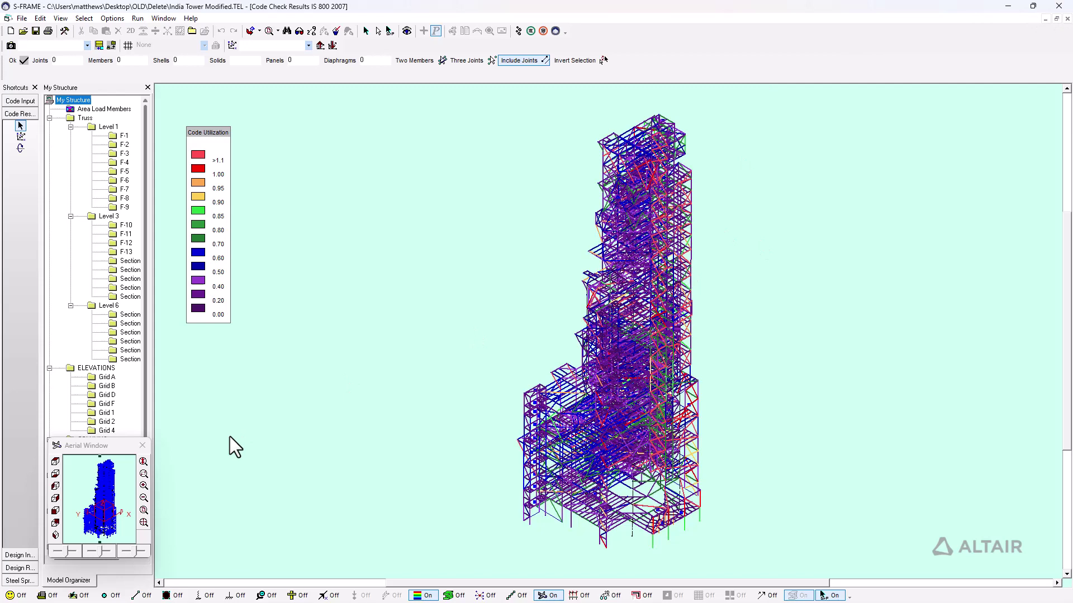
Step: Switch to IS 800 2007 Design Input and select the whole India Tower model
left_click(23, 556)
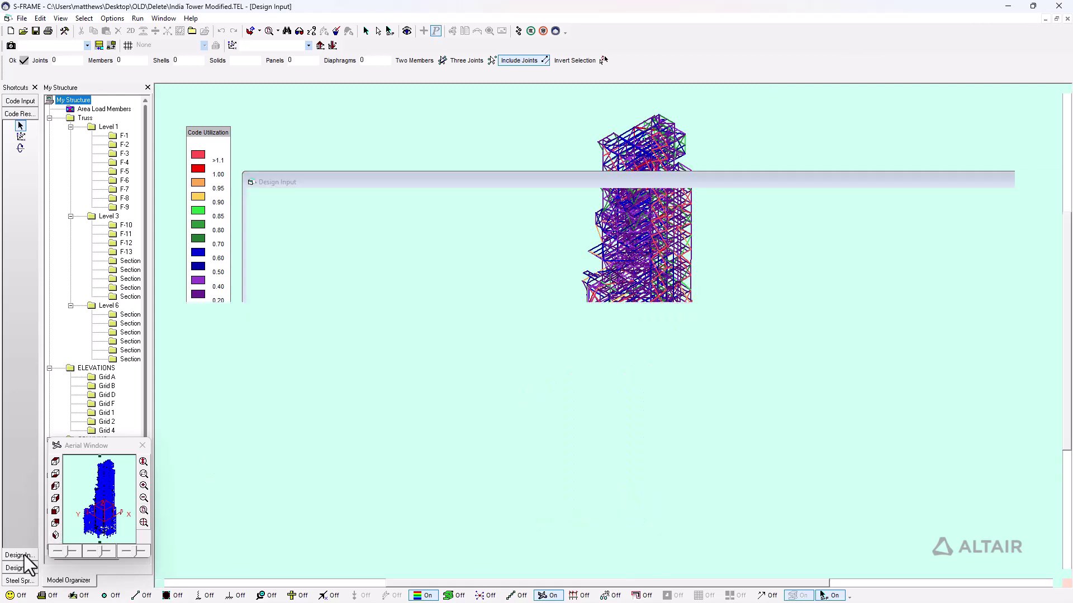
left_click(379, 31)
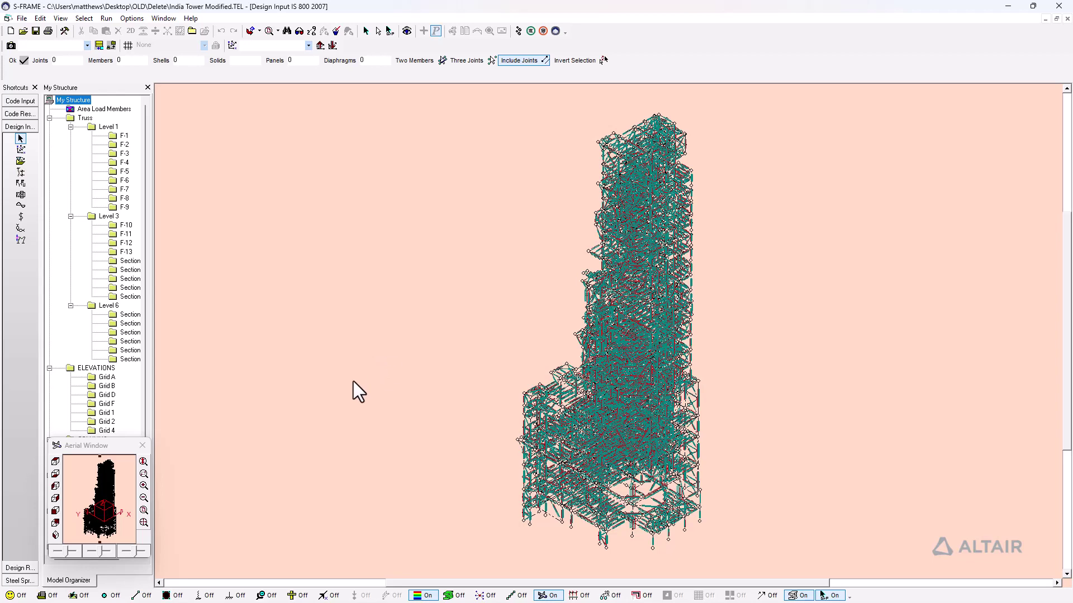
Step: Window-zoom into one area of the tower to inspect its member sections
left_click(143, 474)
left_click_drag(547, 372, 584, 391)
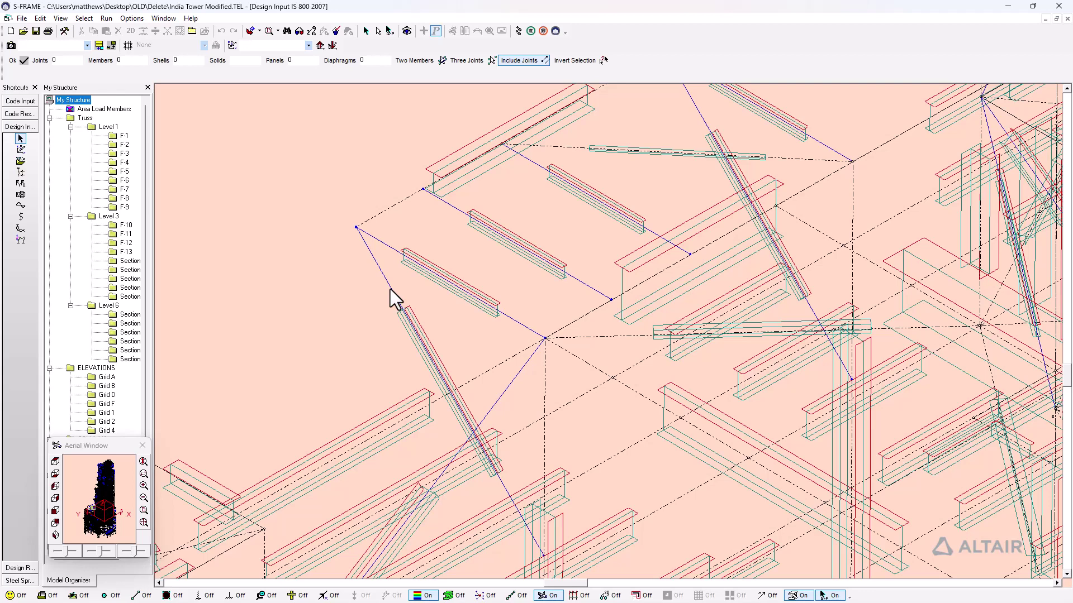
Step: Zoom out to the whole tower and open the study sections for group SECTION 15 (current MB200)
left_click(143, 511)
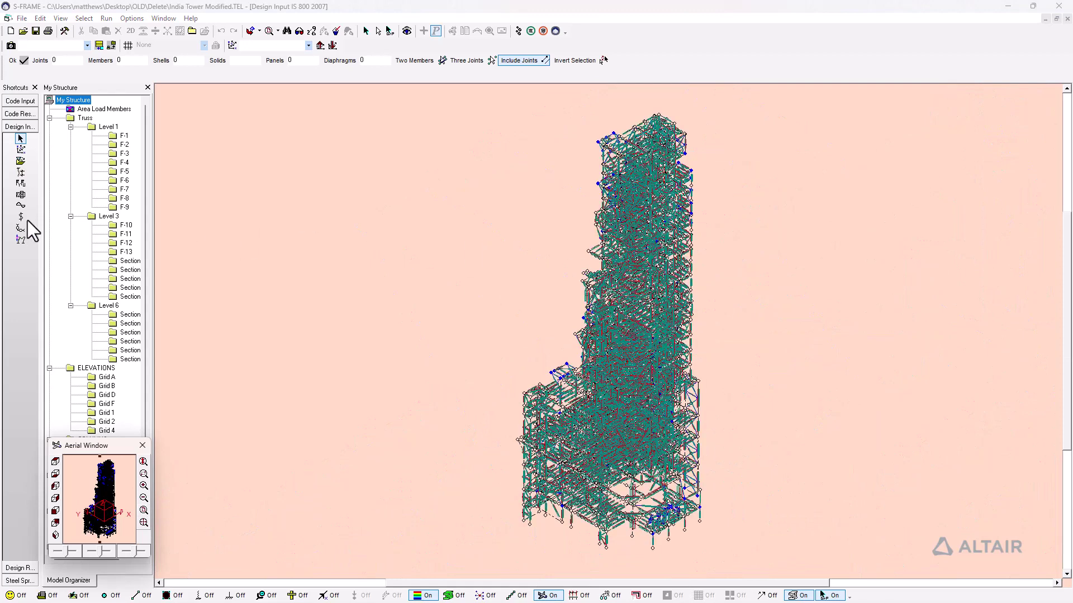
left_click(21, 162)
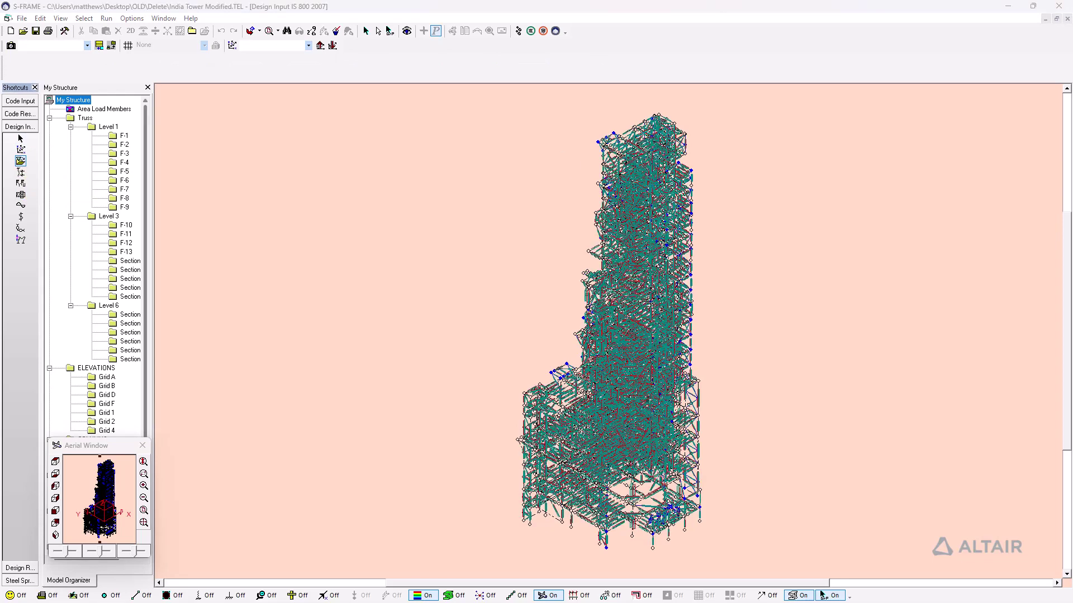
left_click_drag(687, 209, 556, 202)
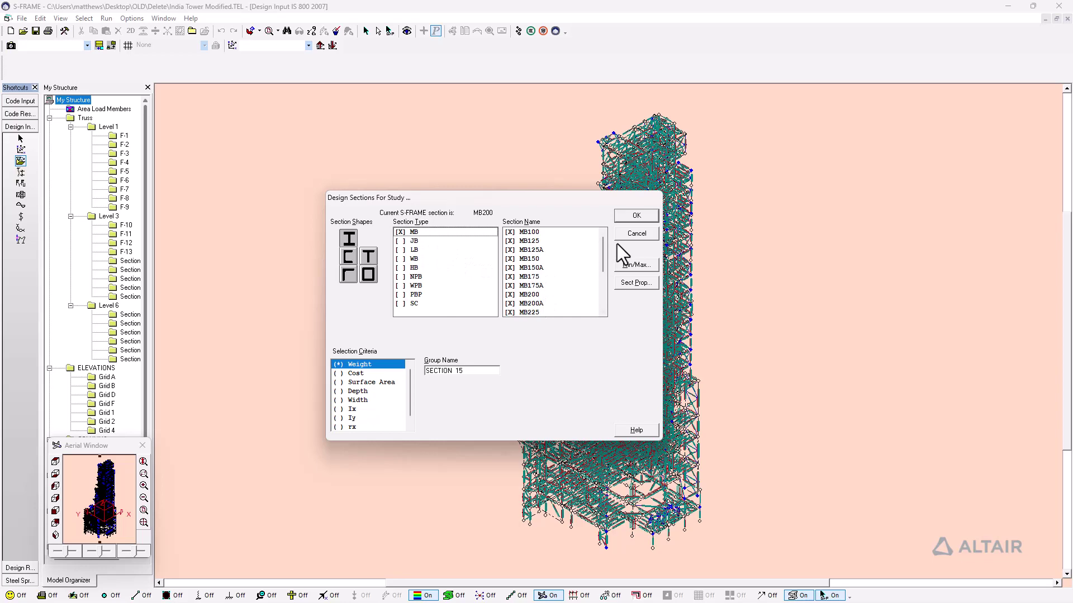
Step: Filter SECTION 15's candidate sections to a maximum depth of 500 mm, keeping 17 MB sections
left_click(639, 263)
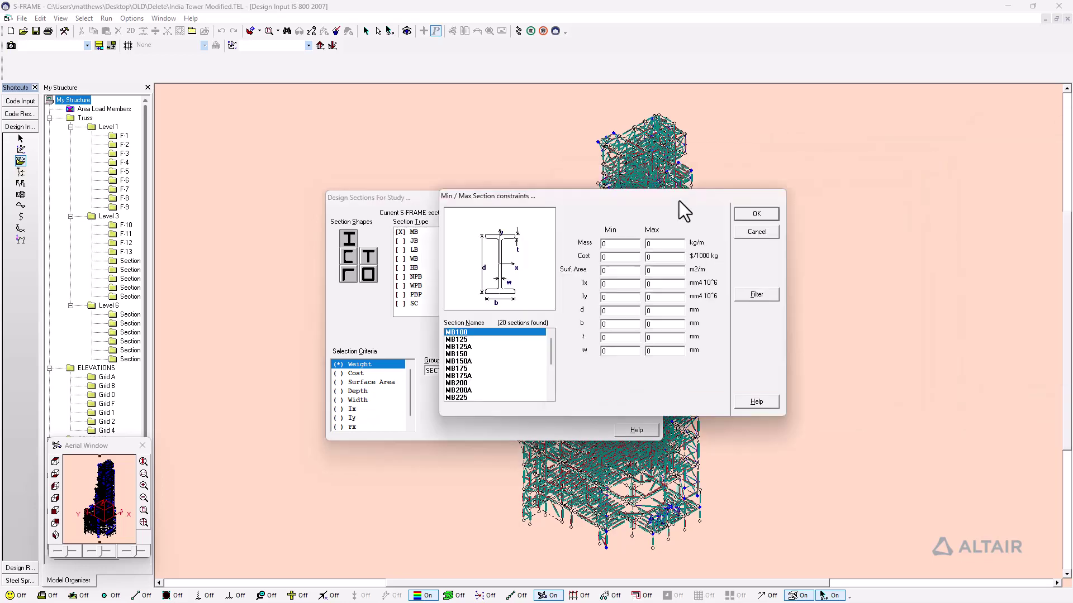
left_click_drag(679, 200, 555, 182)
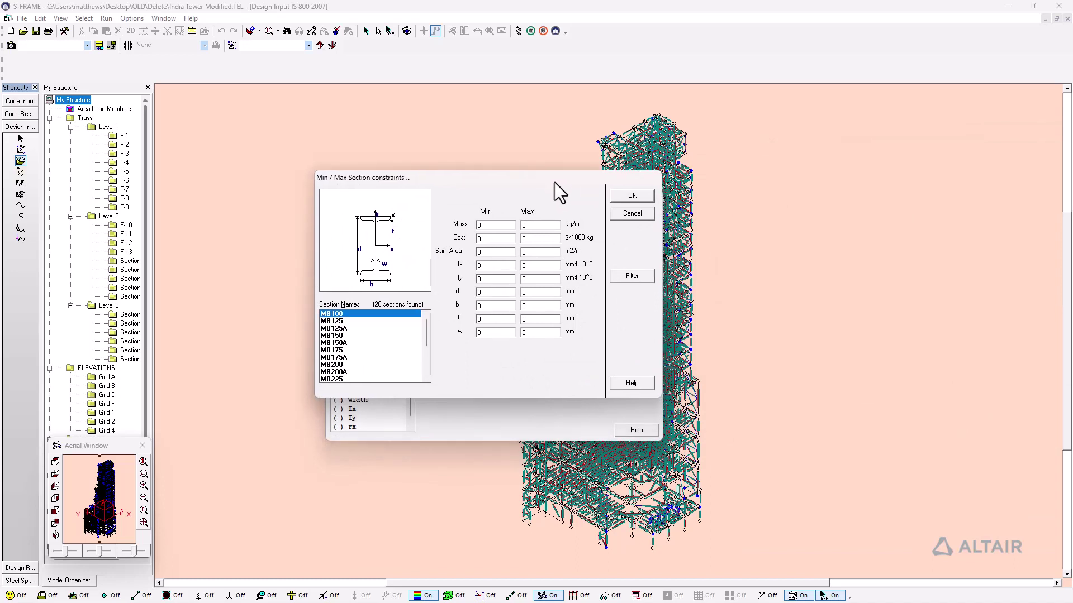
double_click(560, 292)
type("500")
left_click(639, 277)
left_click(637, 198)
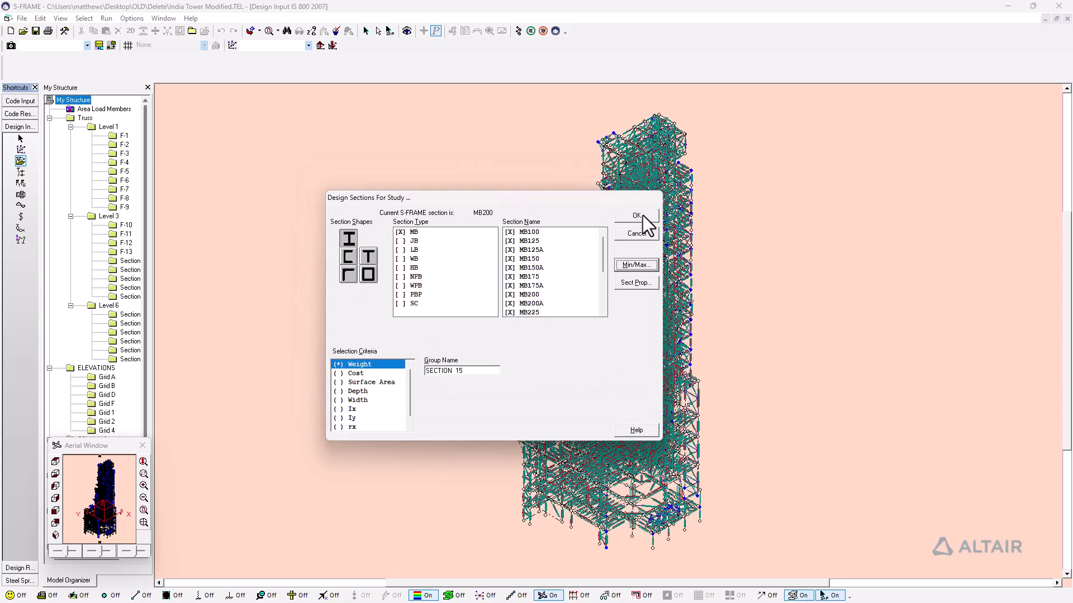
left_click(643, 216)
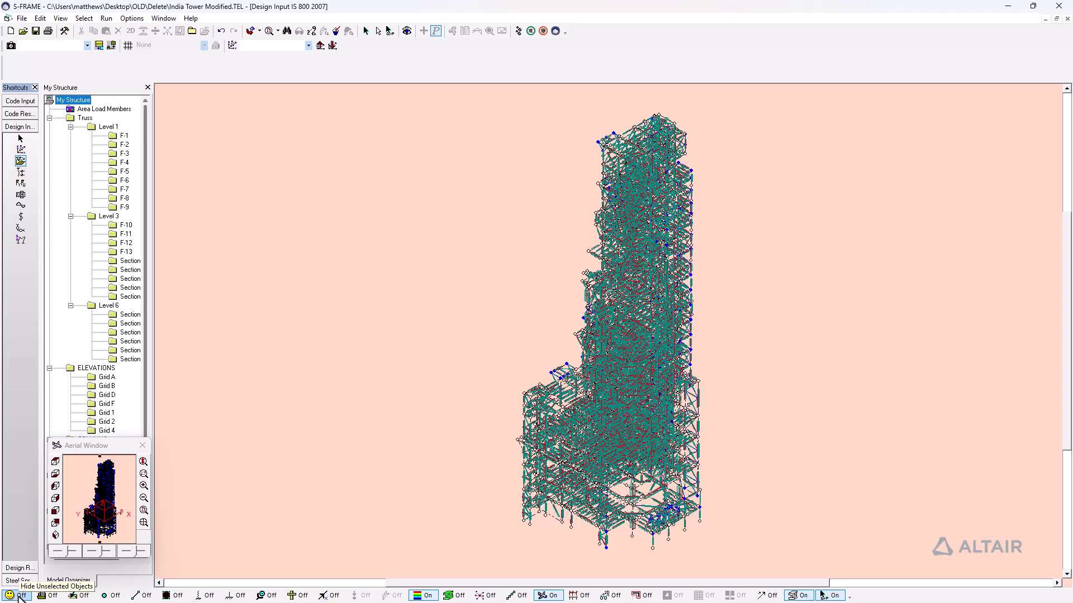
Step: Hide unselected members and design the 360 selected members for the first six load cases
left_click(18, 596)
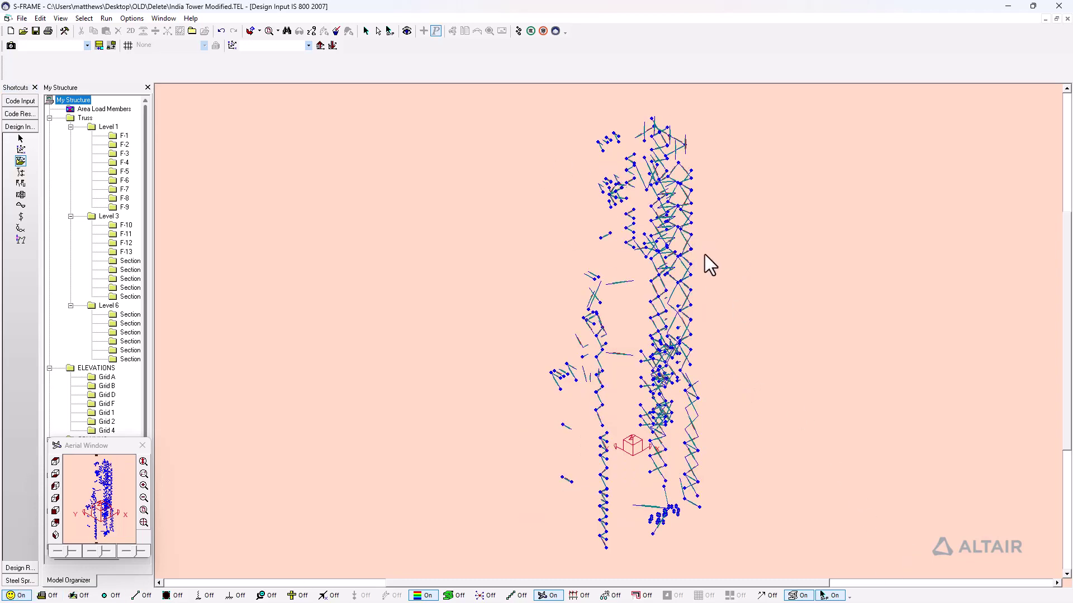
left_click(518, 31)
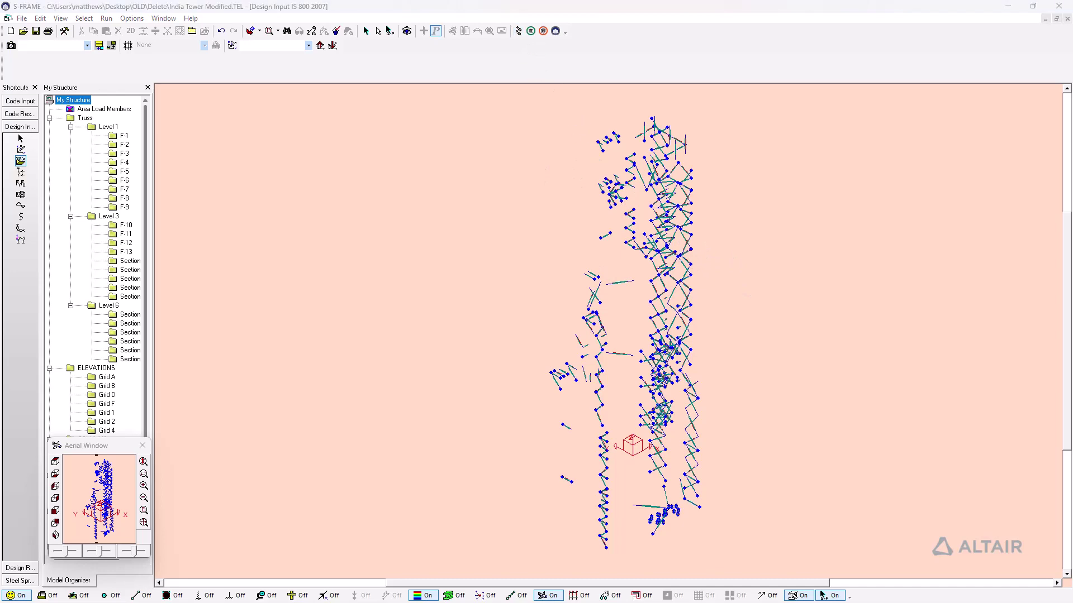
left_click_drag(751, 228, 511, 217)
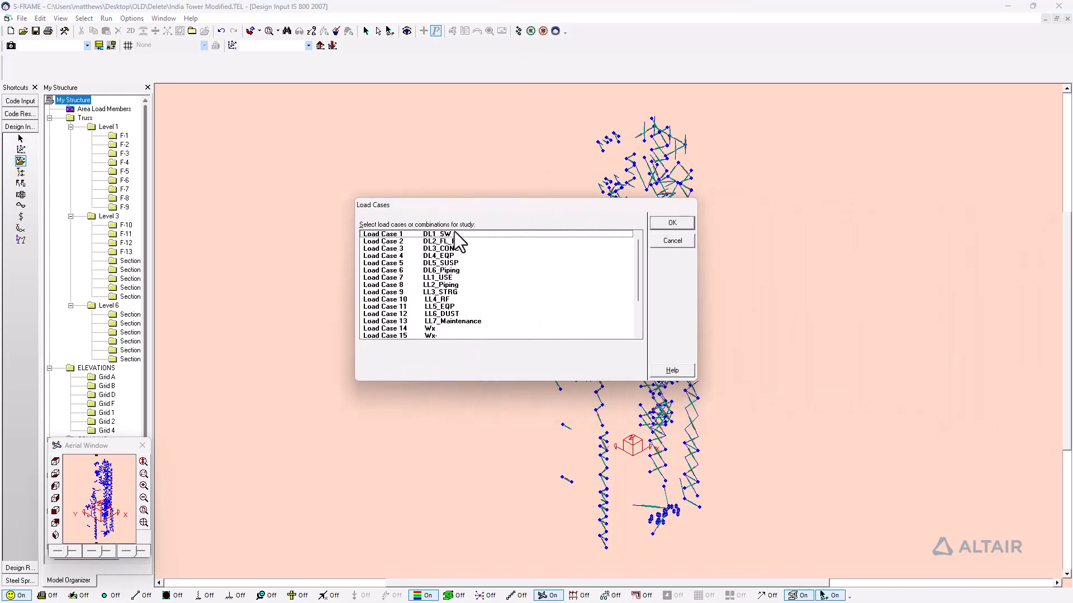
left_click_drag(450, 235, 439, 271)
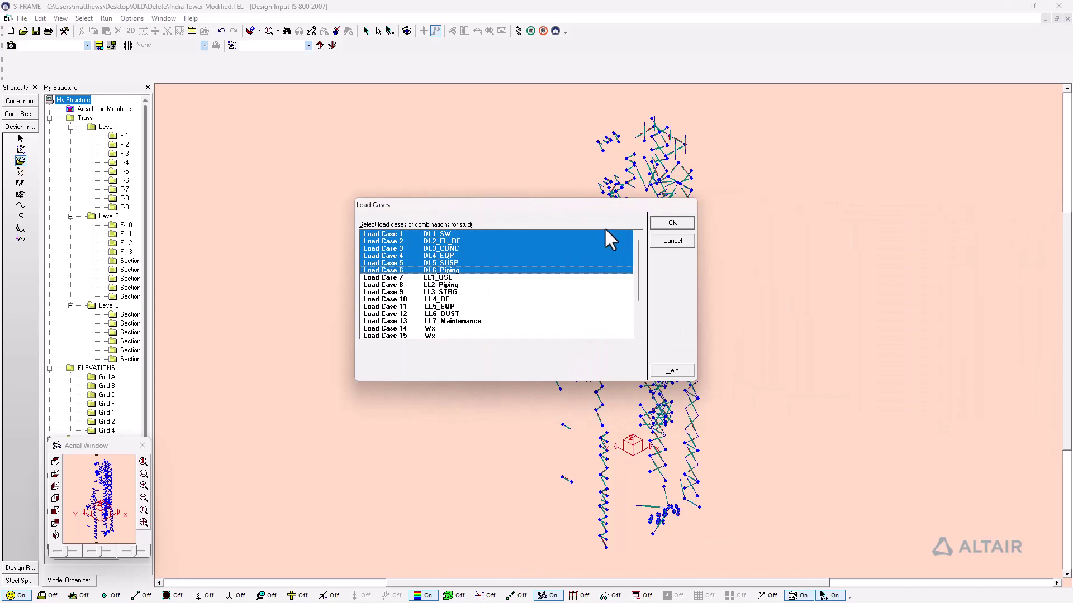
left_click(672, 223)
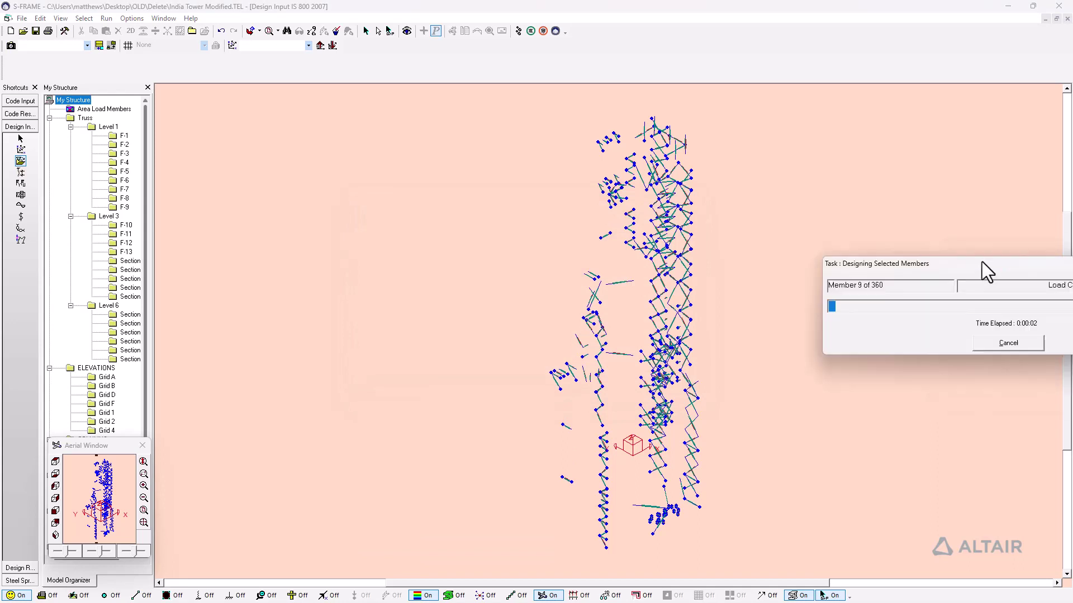
left_click_drag(668, 269, 549, 241)
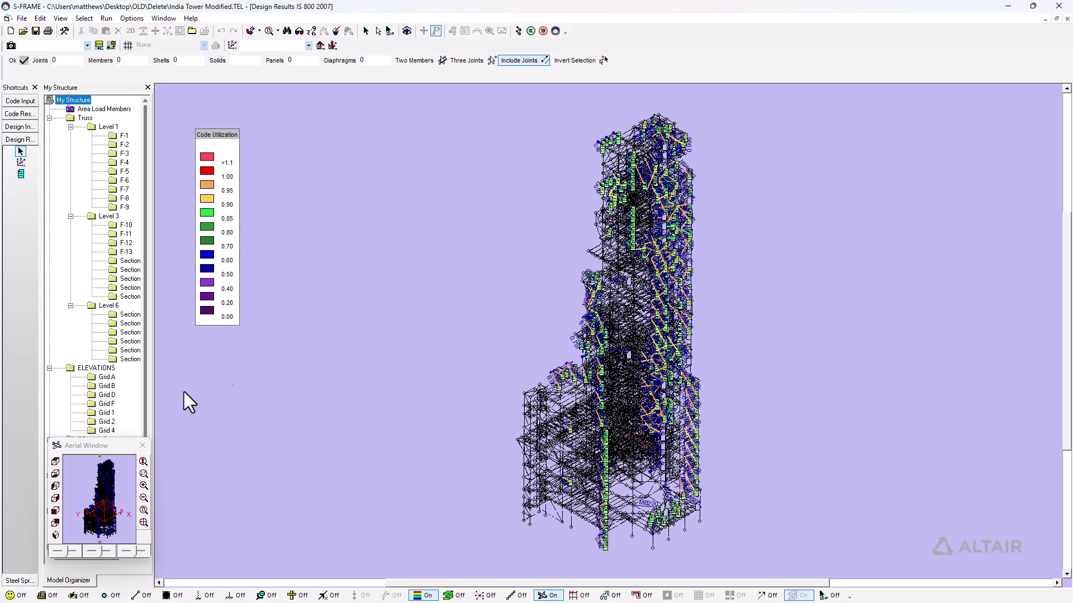
Step: Zoom in on member 14901 and review its admissible sections and the proposed MB450 properties
left_click(144, 473)
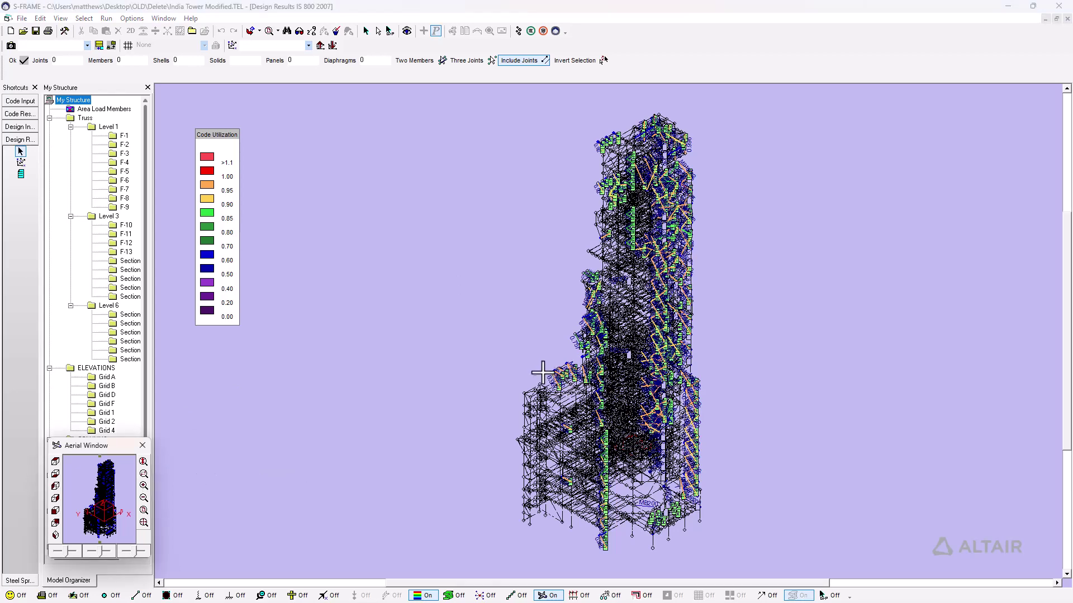
left_click_drag(543, 373, 574, 393)
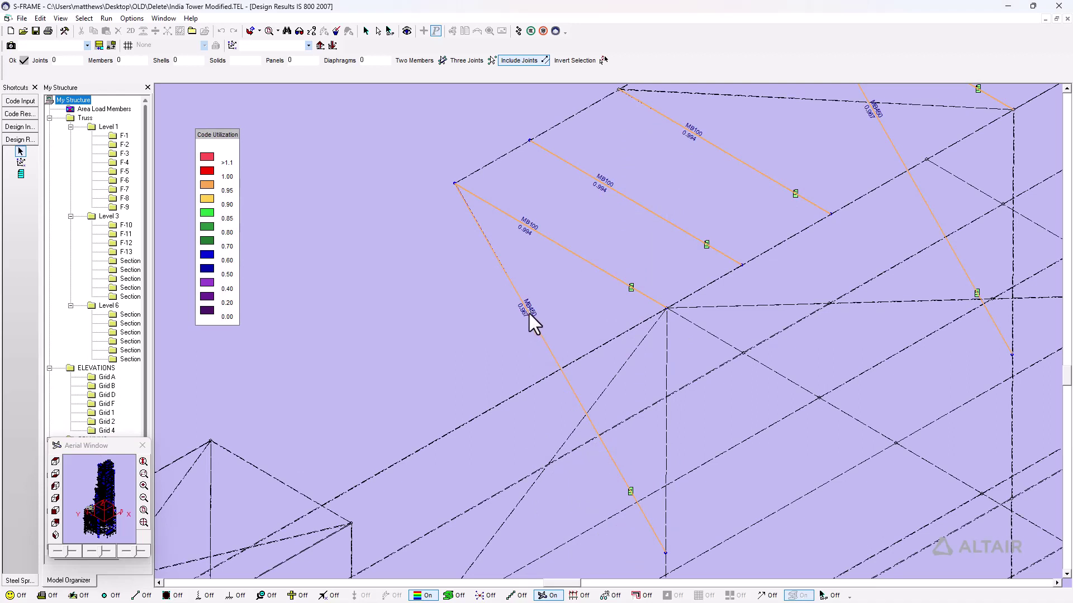
right_click(528, 313)
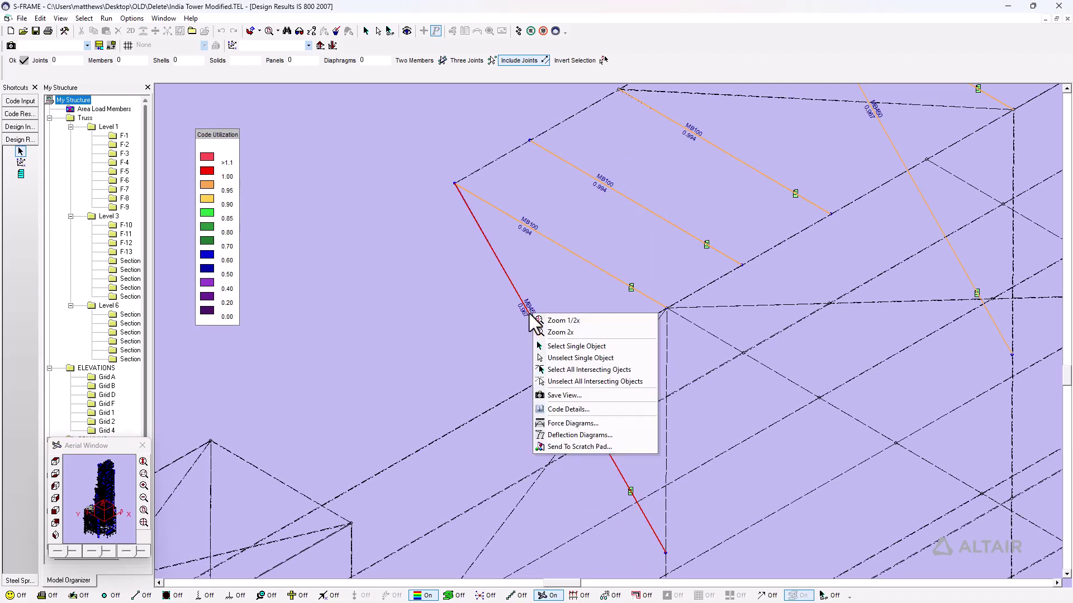
left_click(573, 406)
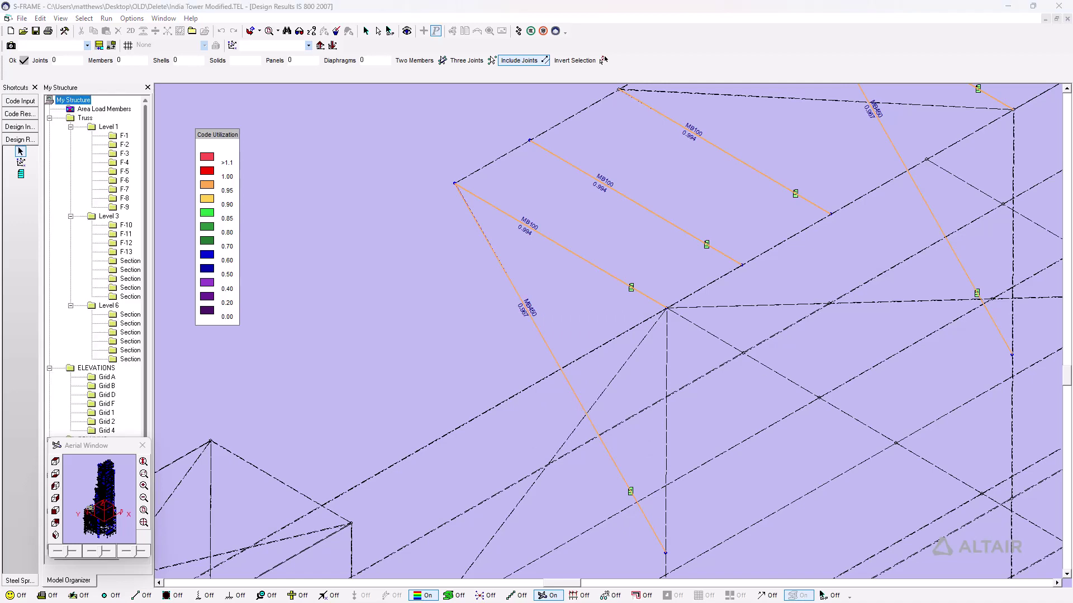
left_click_drag(709, 189, 569, 211)
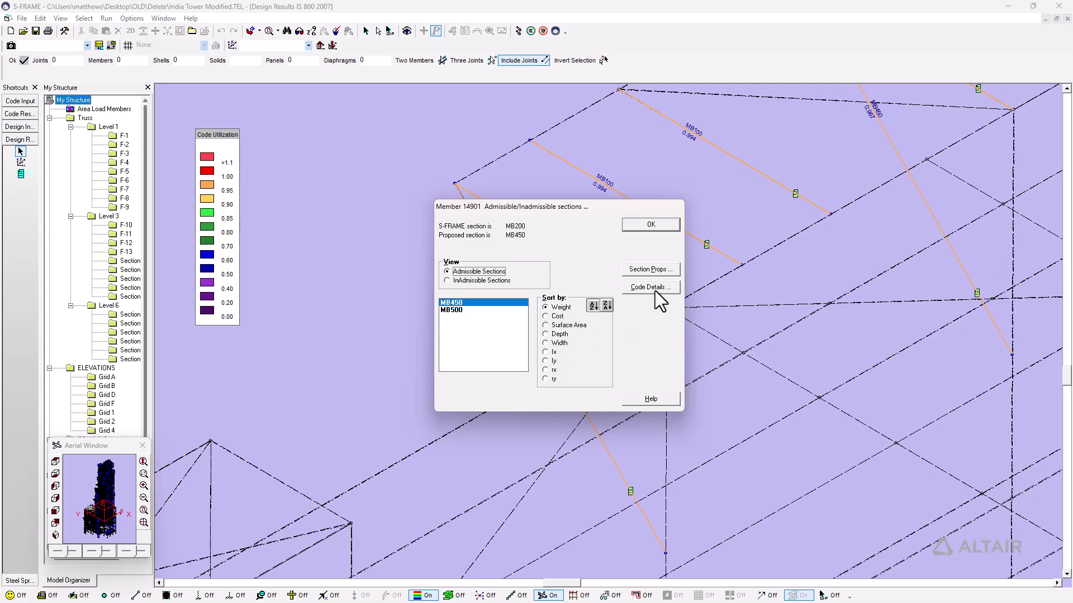
left_click(653, 270)
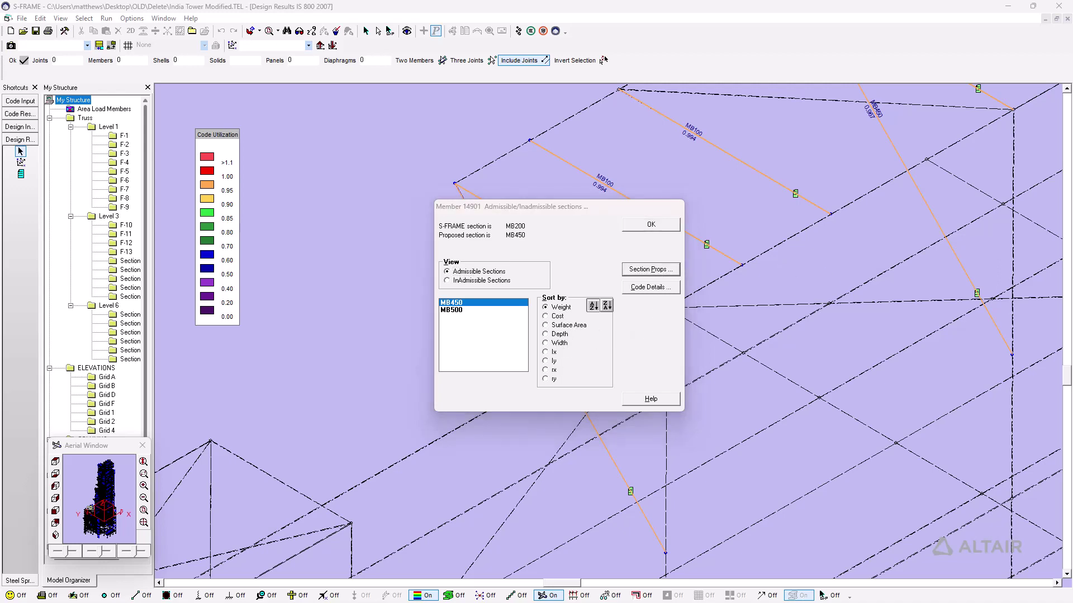
left_click_drag(562, 141, 425, 170)
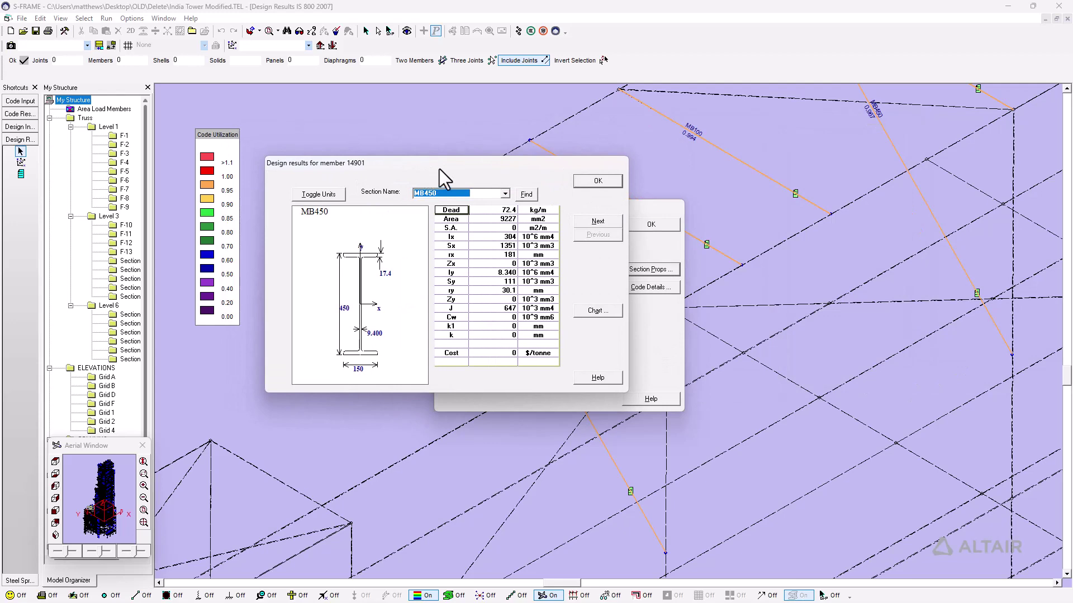
left_click(593, 179)
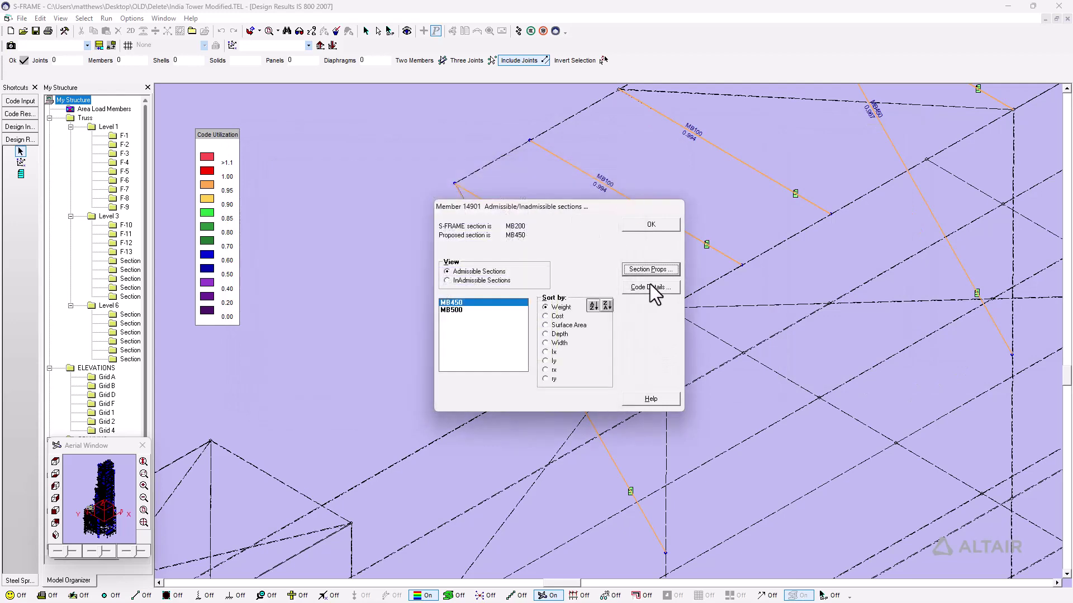
Step: Inspect member 14901's IS 800 code check details full screen, then close the admissible sections
left_click(673, 292)
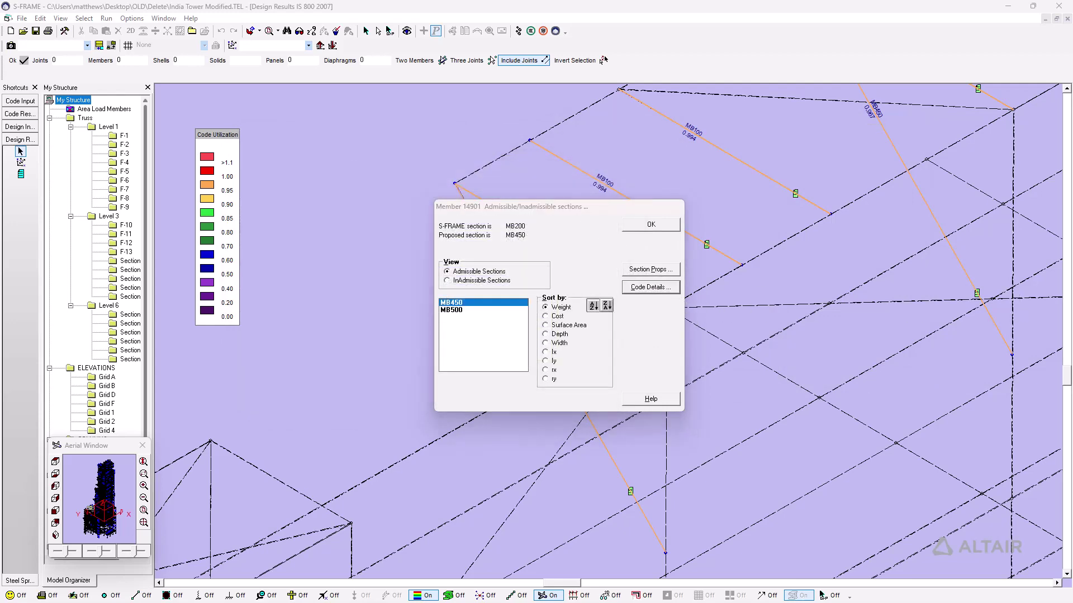
left_click_drag(523, 28, 508, 1)
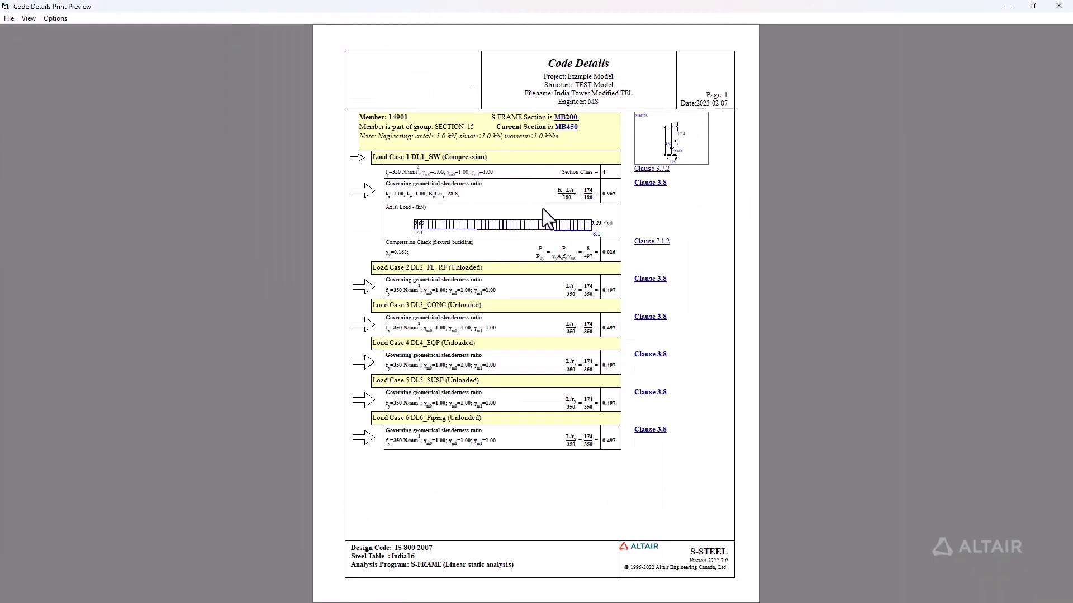
left_click(1059, 6)
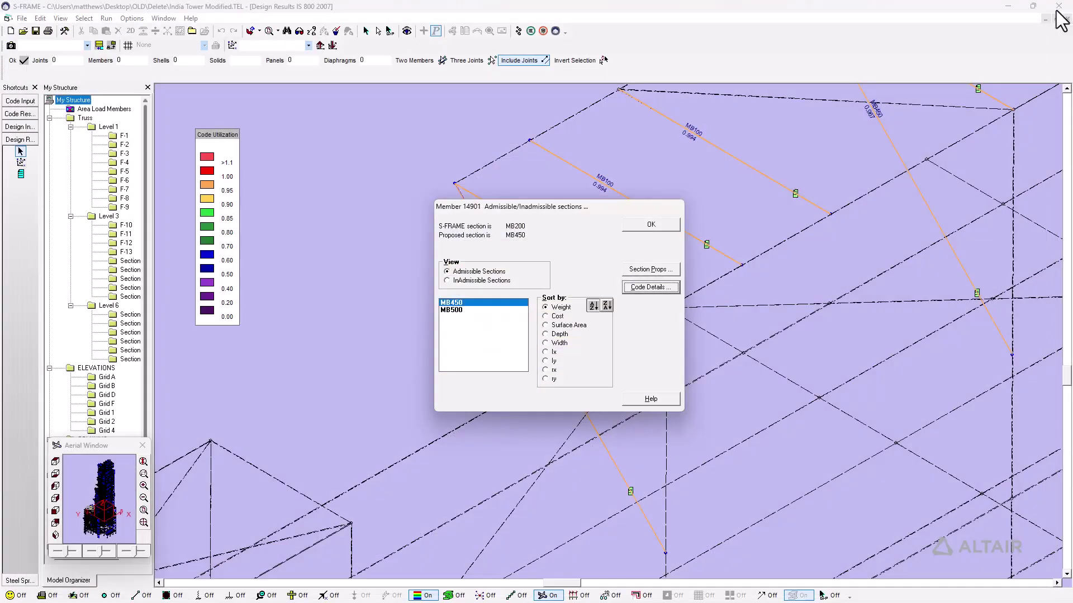
left_click(647, 223)
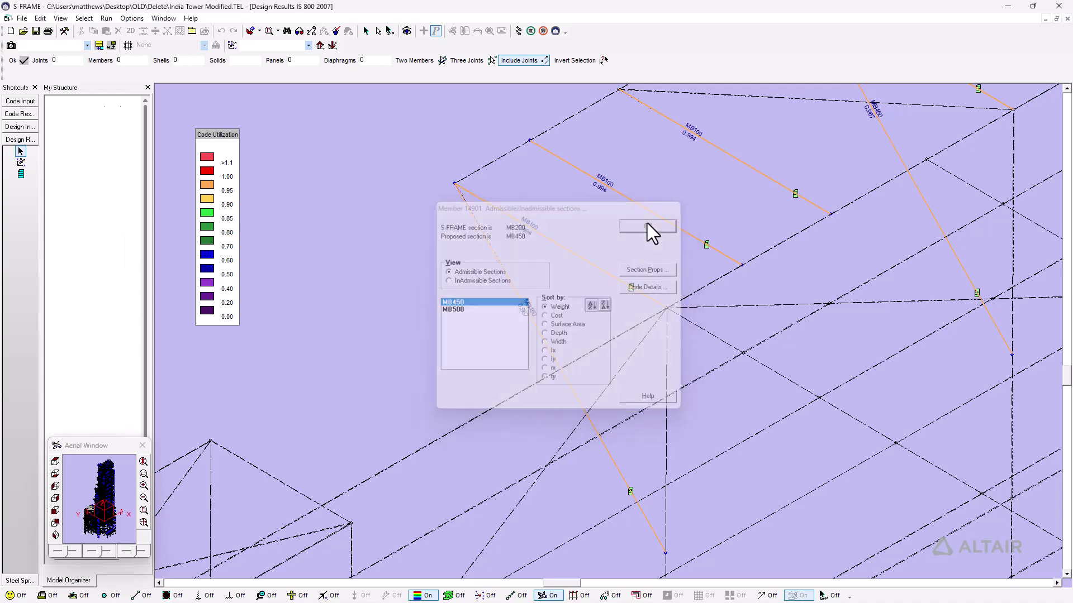
Step: Zoom to the full tower, show the design model, and request the S-FRAME update with proposed sections
left_click(144, 509)
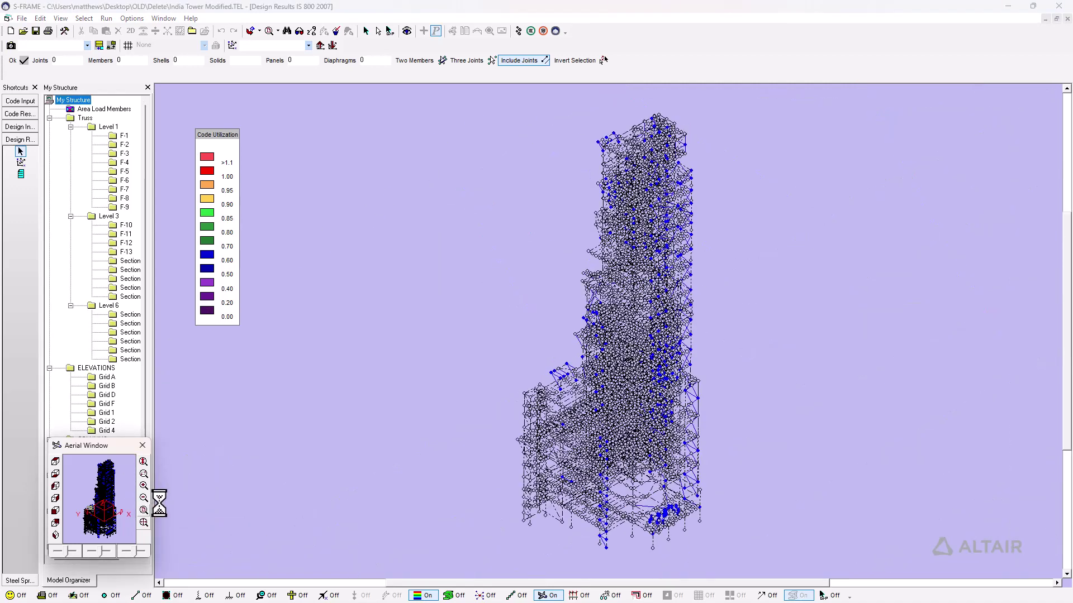
left_click(544, 32)
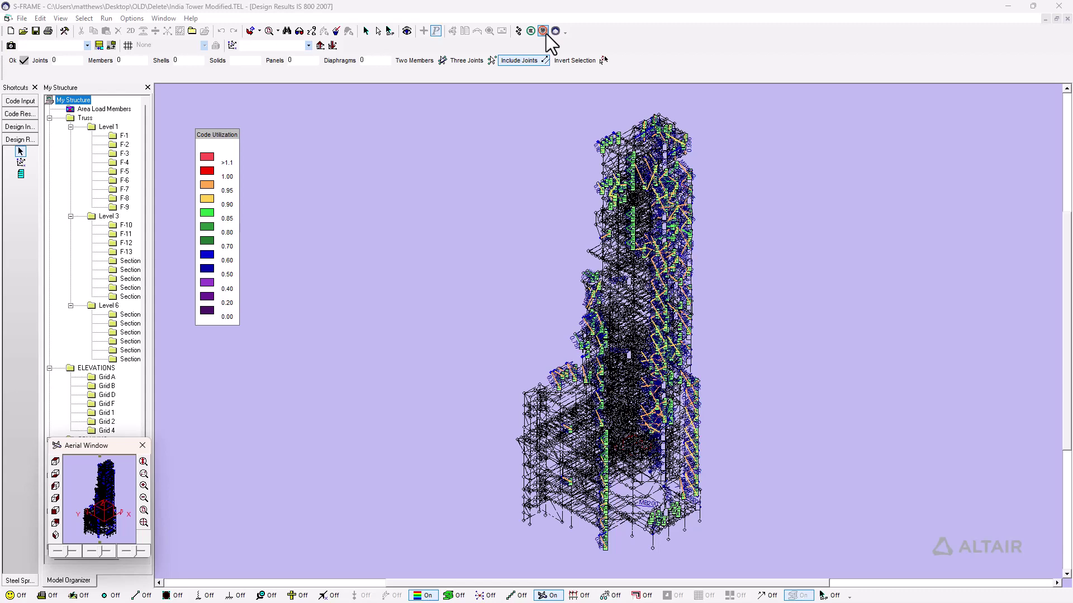
left_click(105, 19)
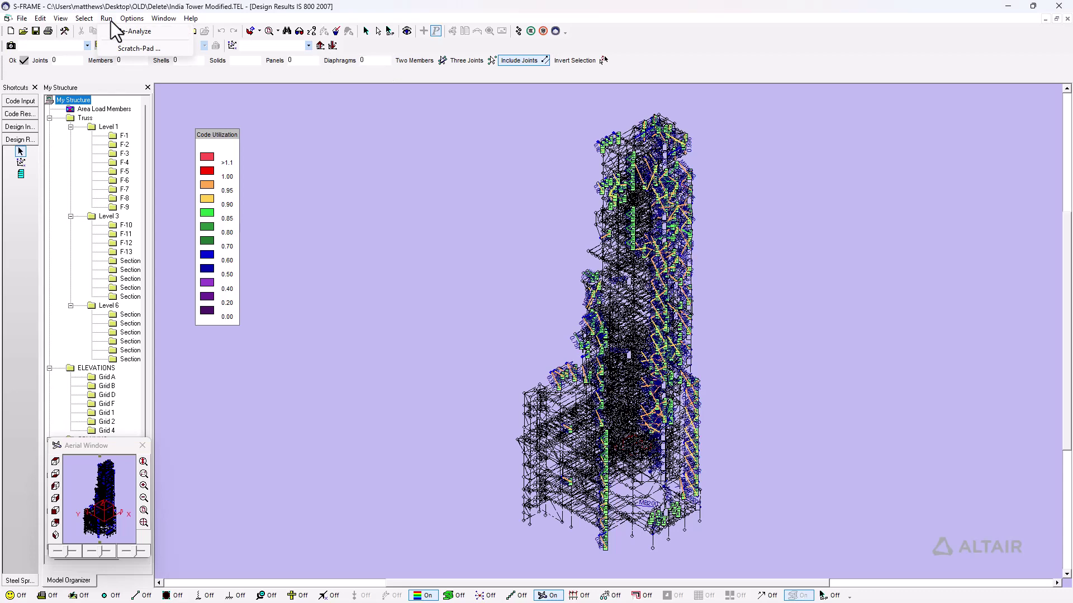
left_click(111, 21)
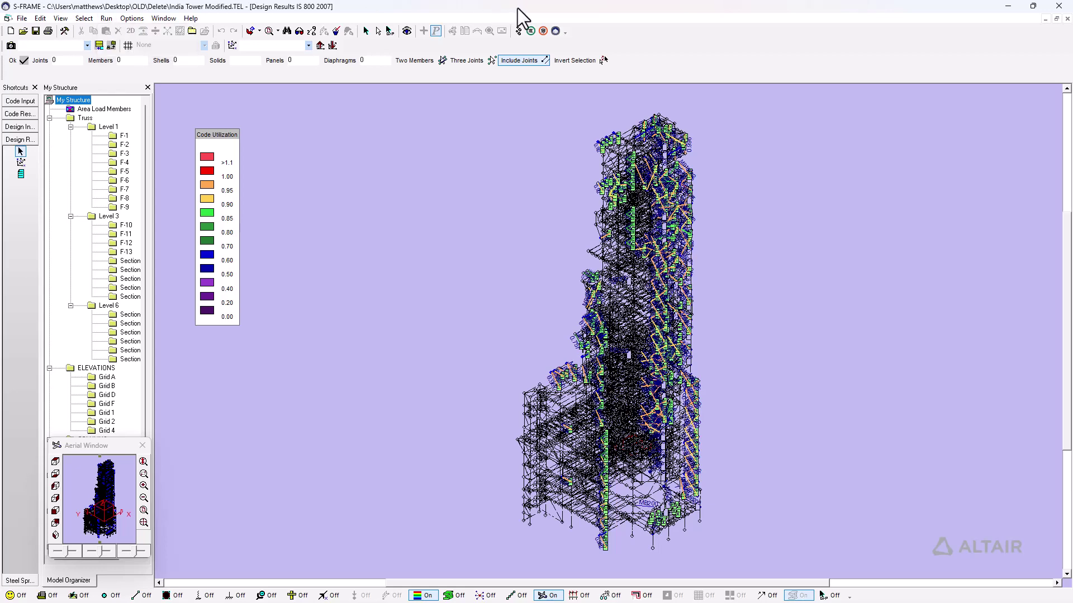
left_click(554, 31)
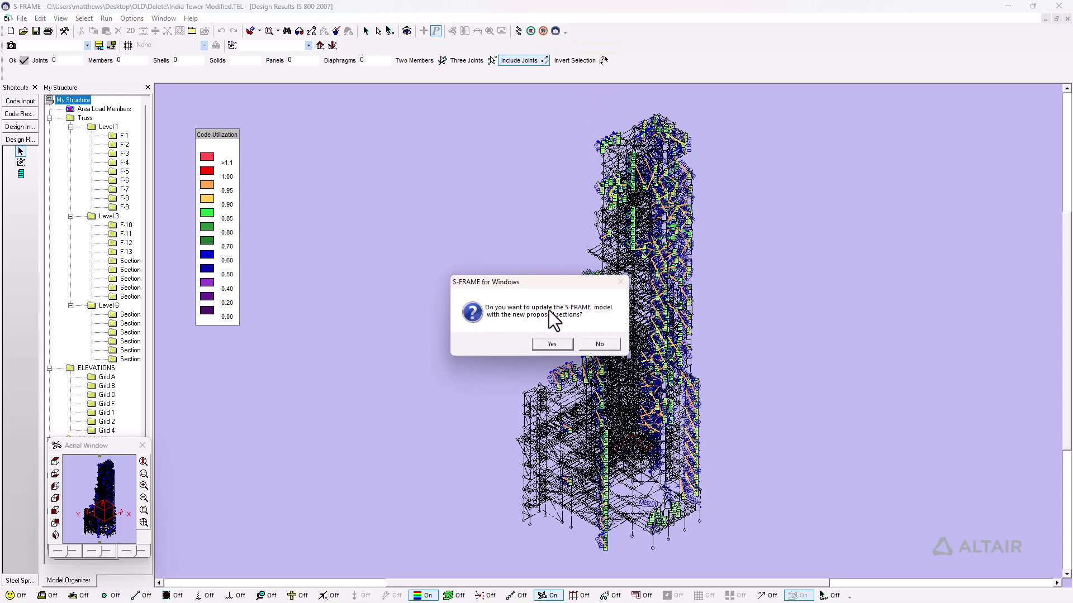